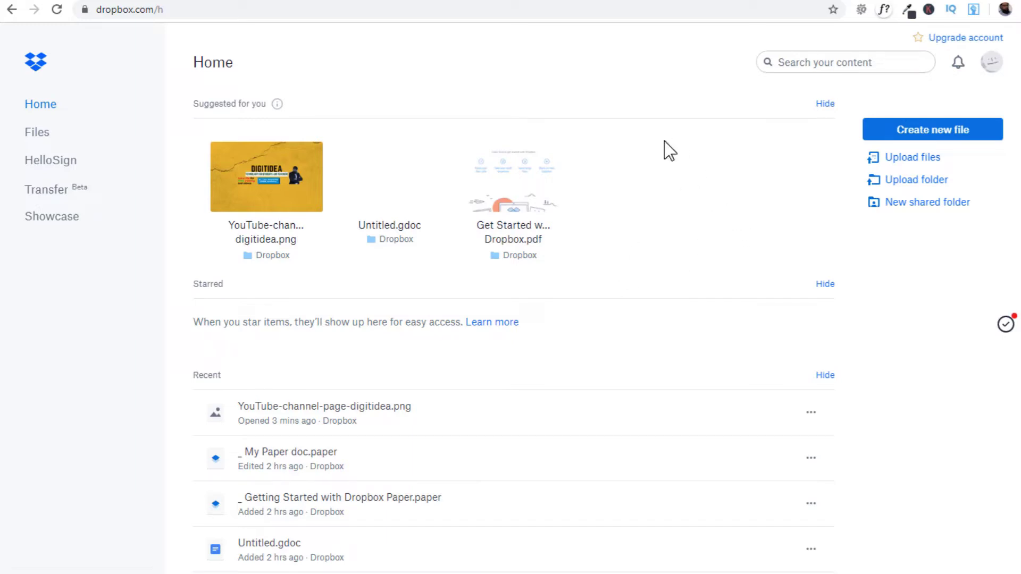
click(991, 61)
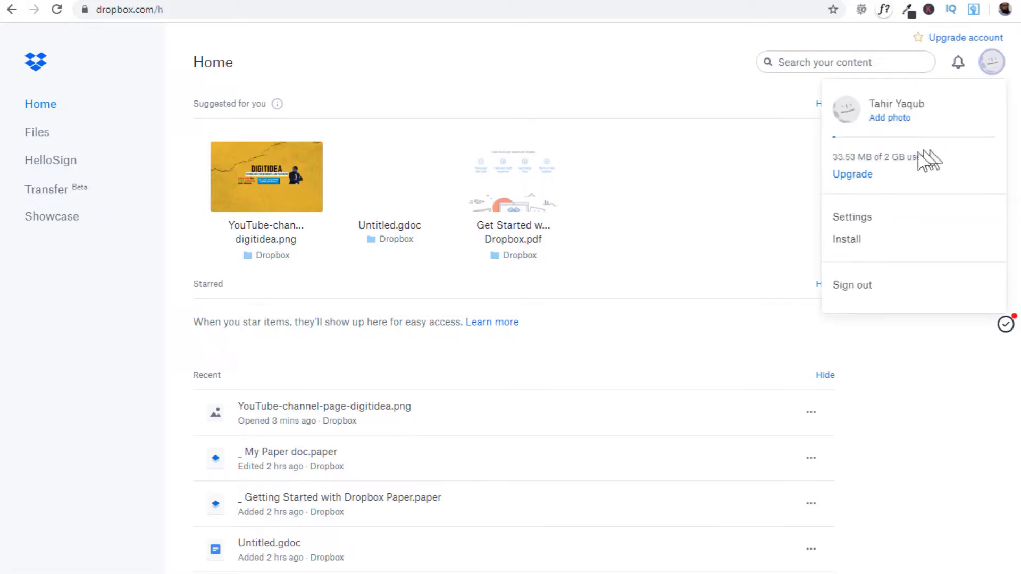
click(762, 143)
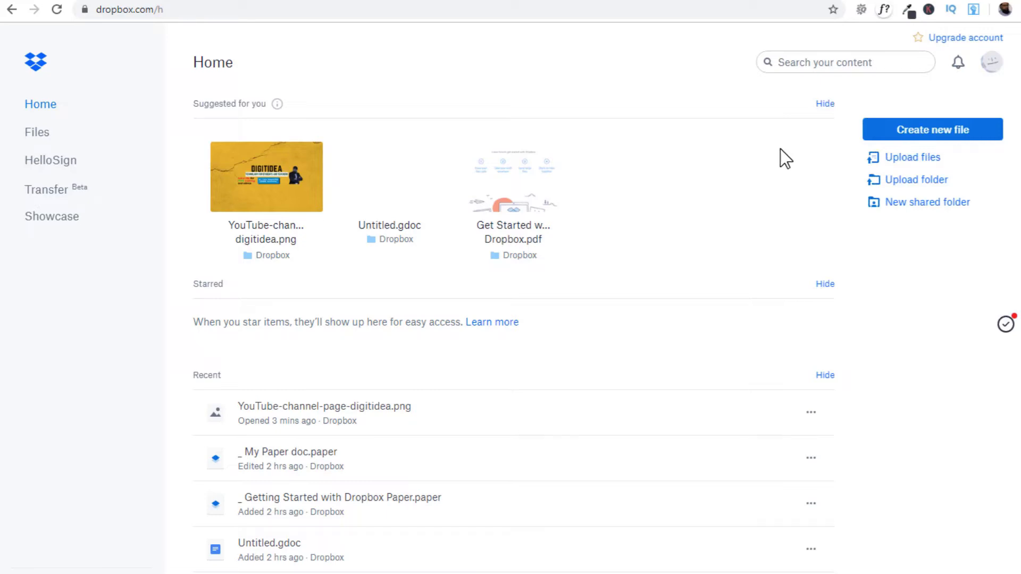
click(915, 140)
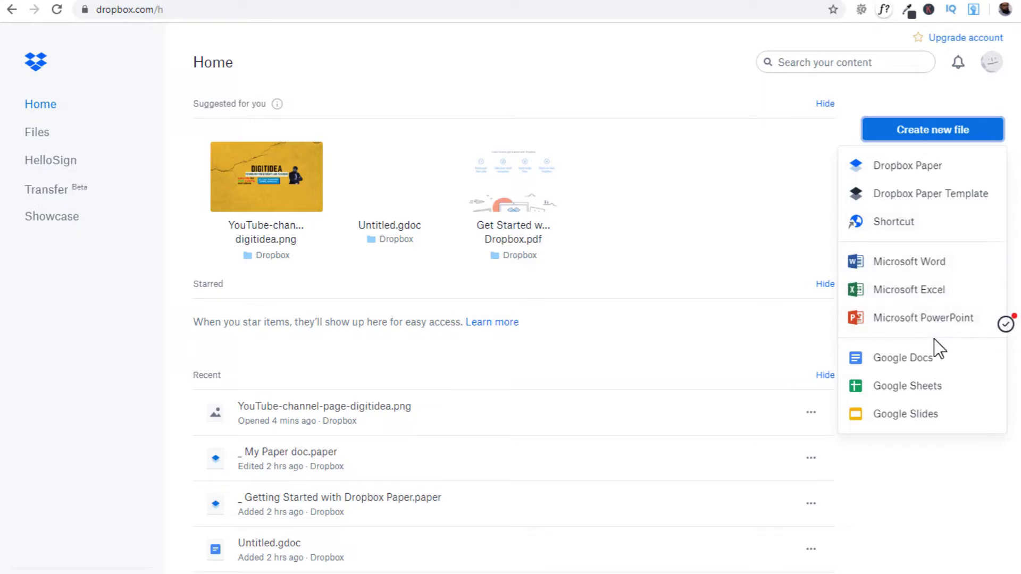
click(992, 62)
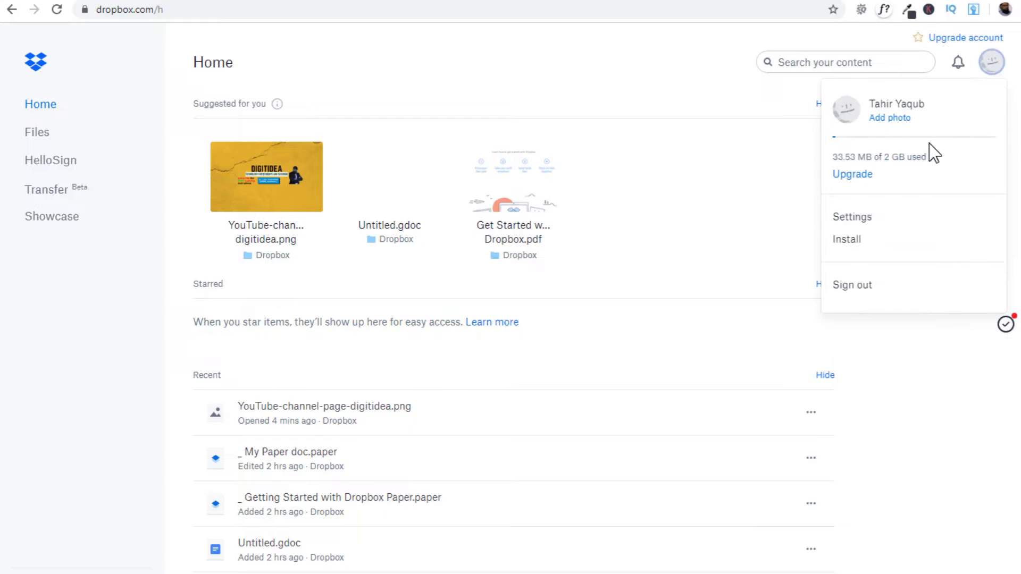
click(788, 158)
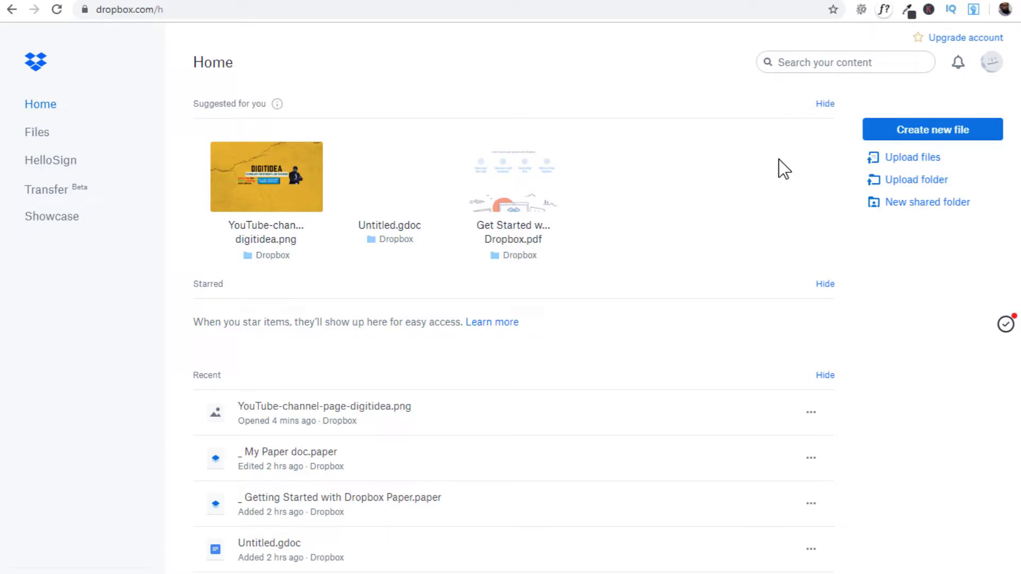
- Upload Subscribe-Link.docx from the computer into the root Dropbox folder
click(914, 158)
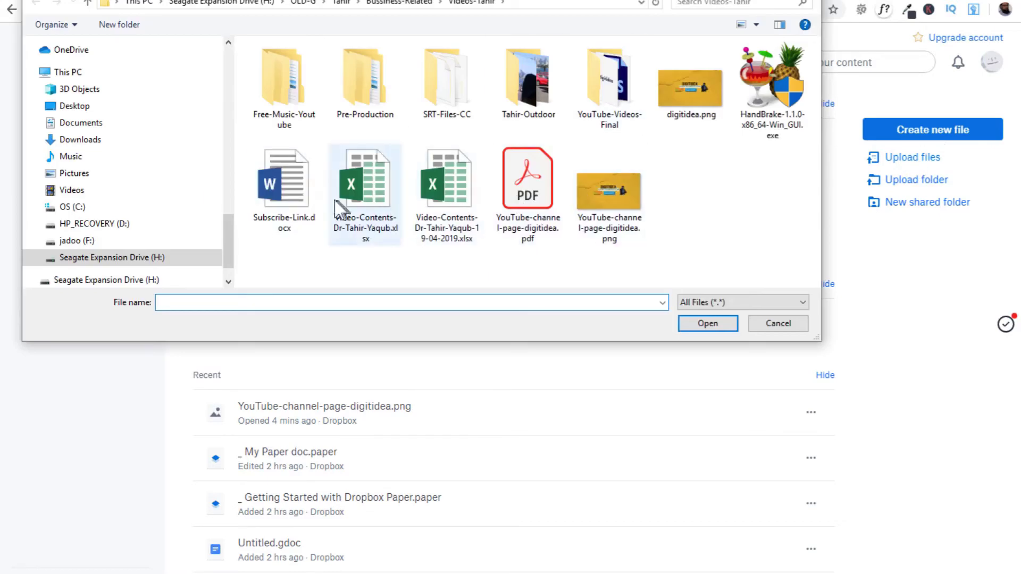
click(284, 189)
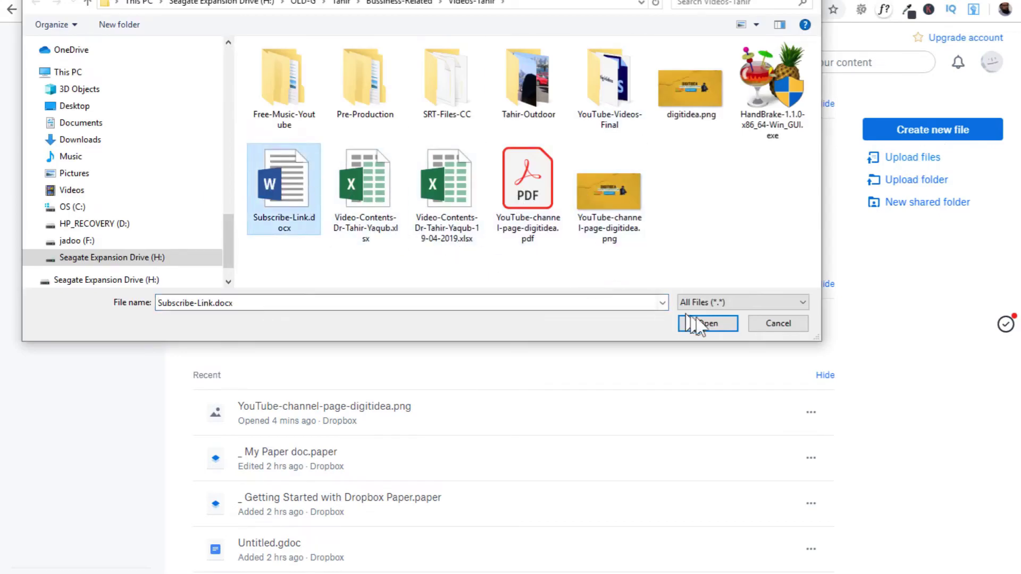
click(707, 323)
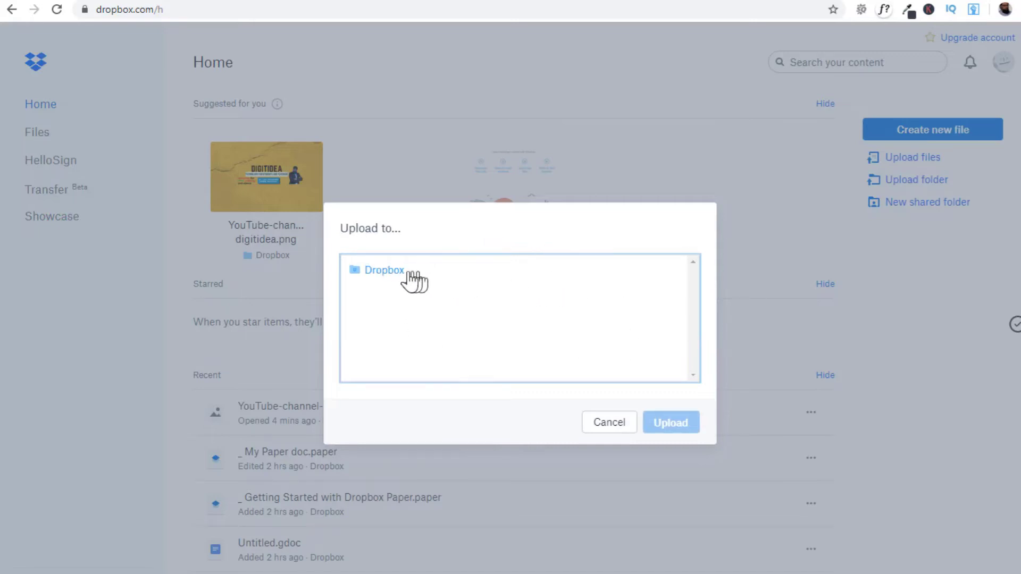
click(389, 273)
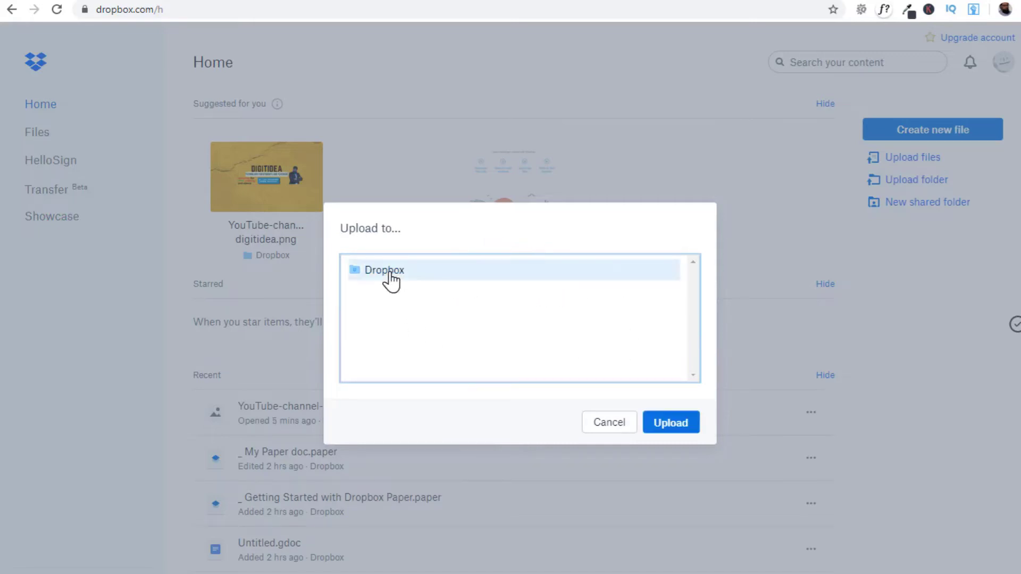
click(674, 424)
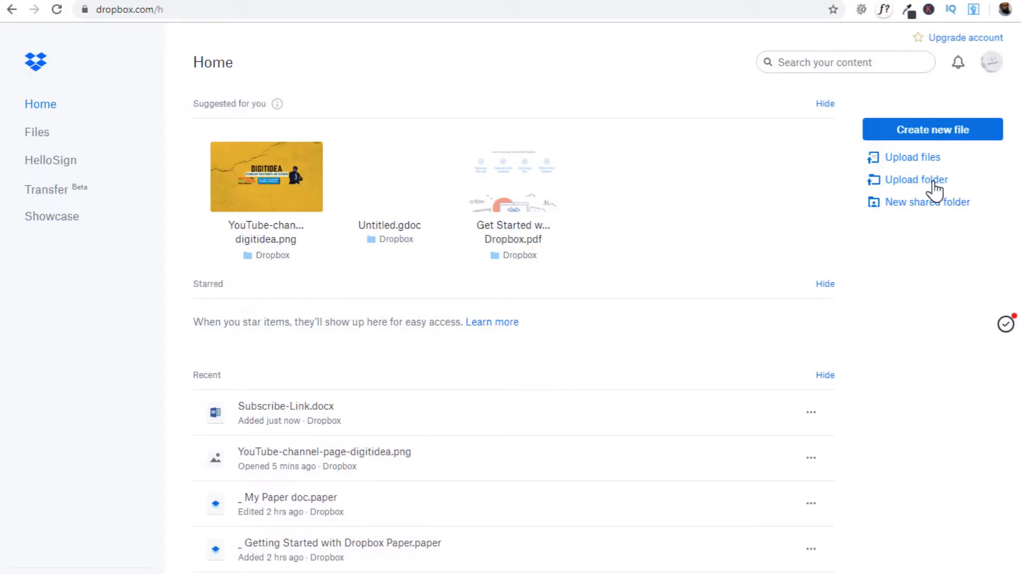
scroll(767, 244, down, 2)
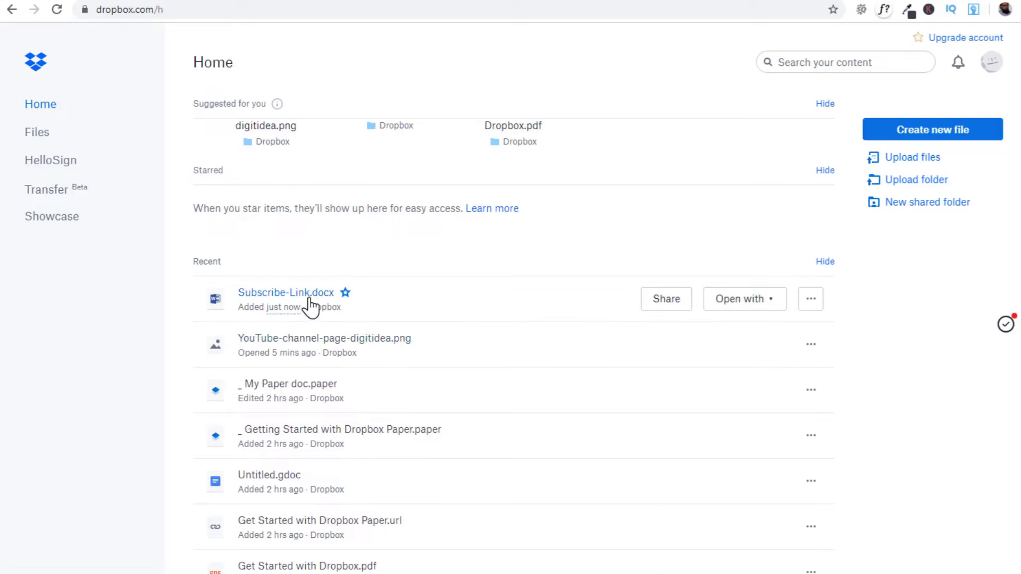
click(667, 301)
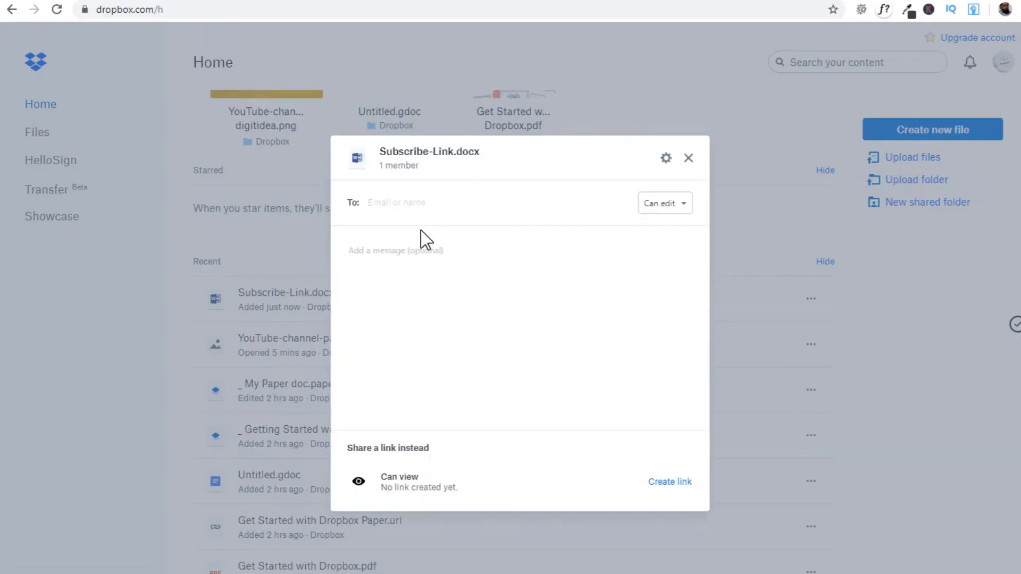
click(681, 209)
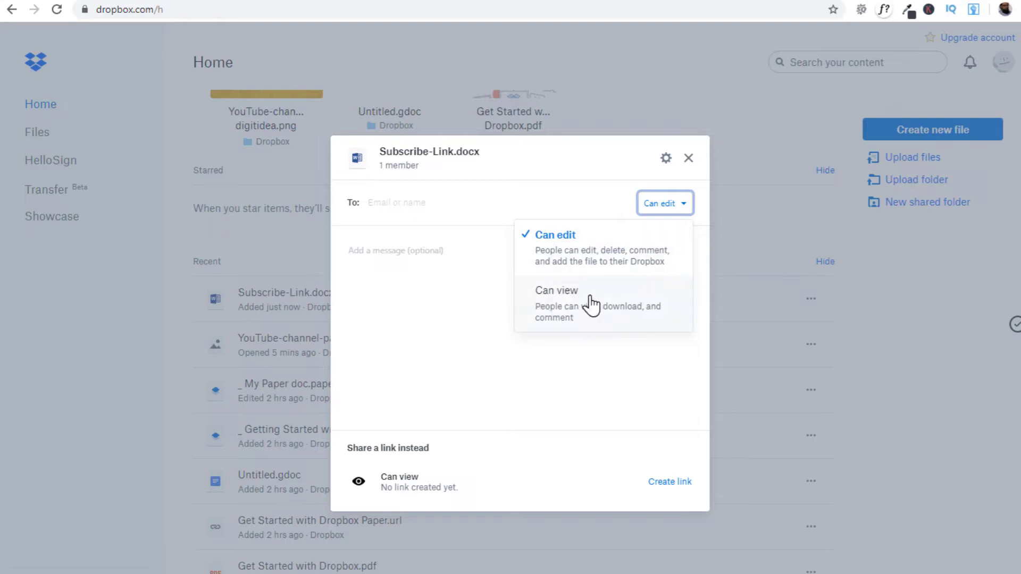
click(366, 202)
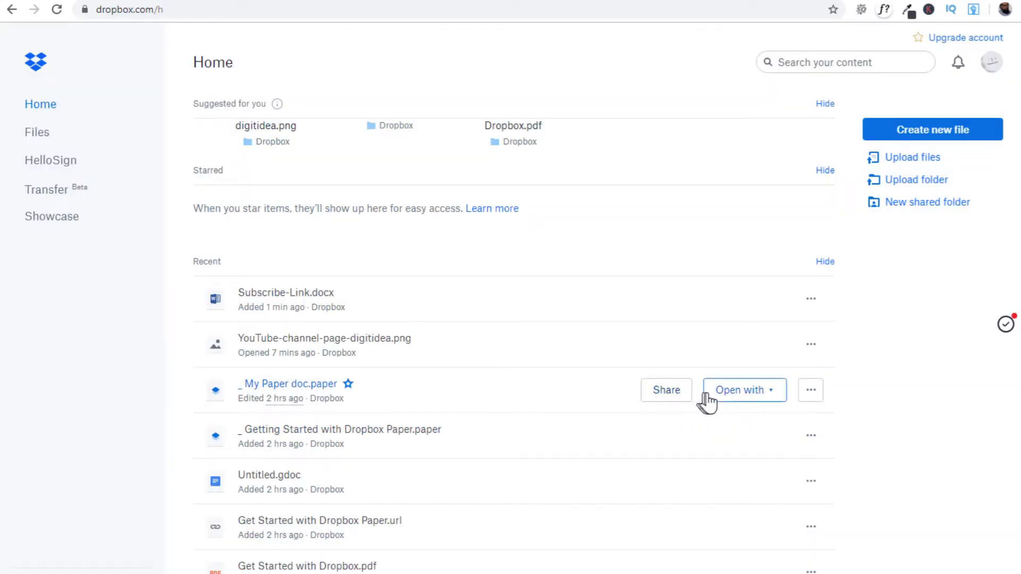
- Show the Open with options for My Paper doc, including Send with Gmail
click(764, 405)
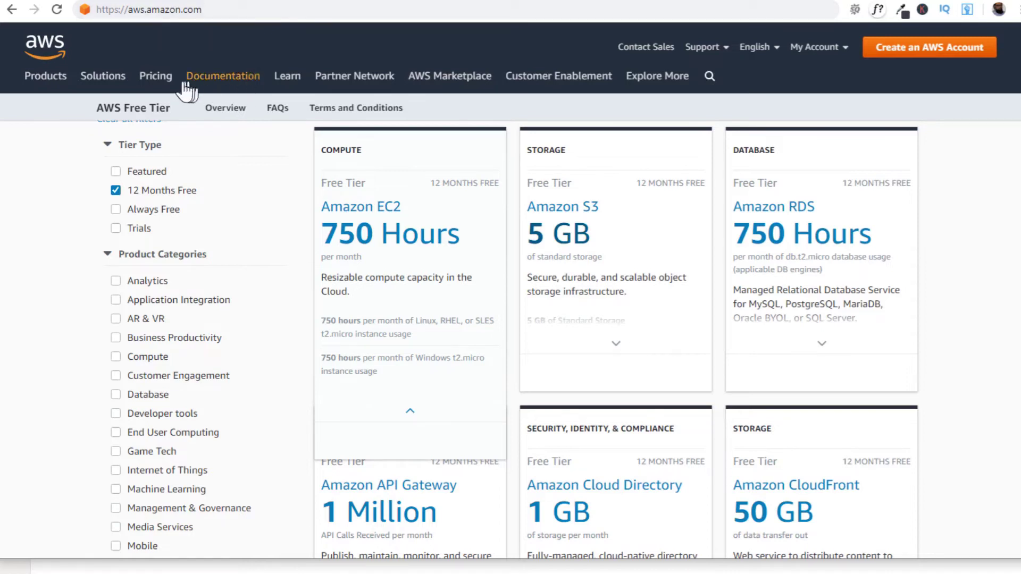
- Go to the AWS Free Tier page and filter it to 12 Months Free offers
click(159, 80)
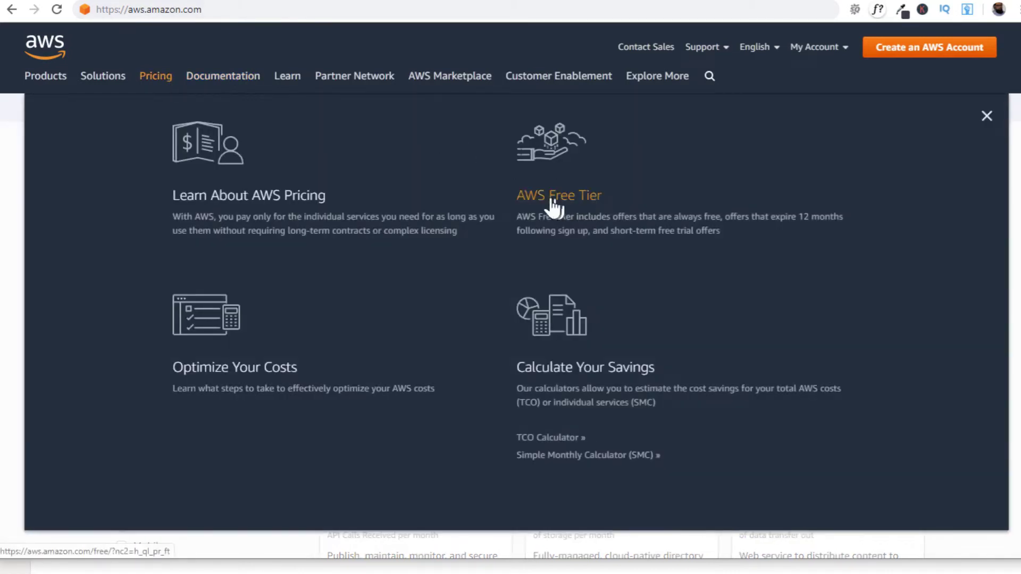
click(583, 198)
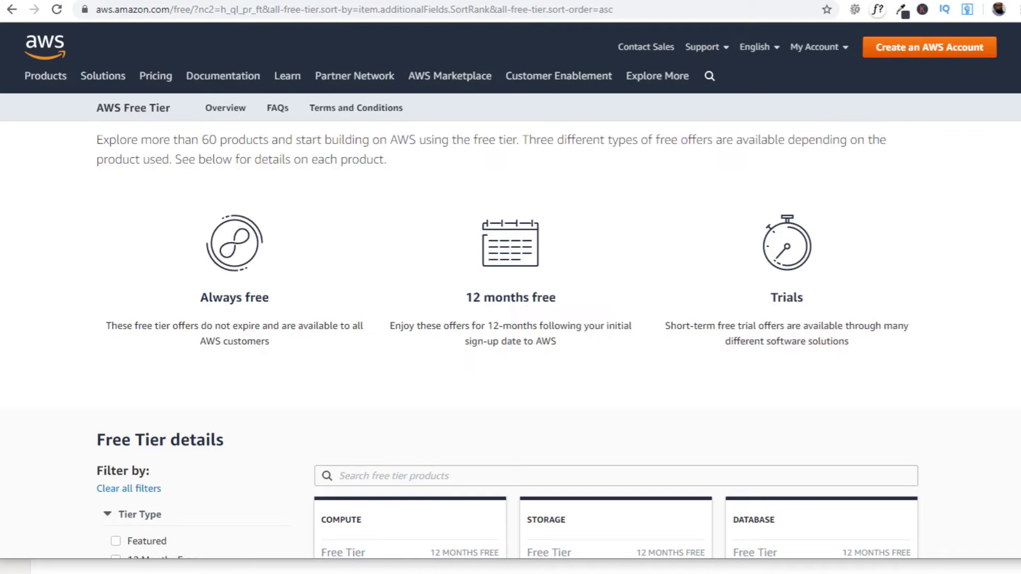
scroll(1013, 175, down, 5)
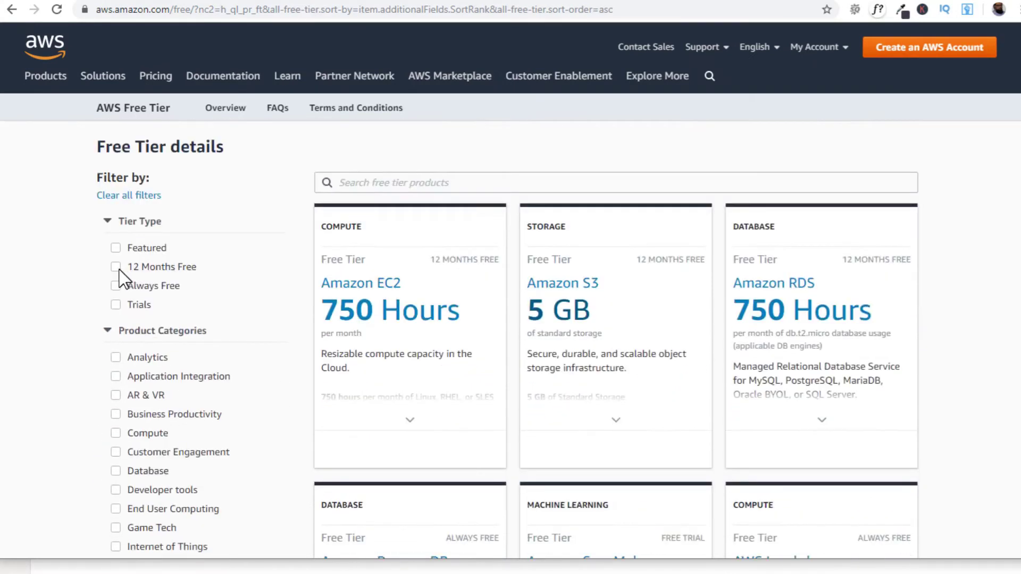
click(116, 267)
- Expand the EC2 and S3 cards to see their allowances, like S3's 5 GB storage
scroll(550, 171, down, 2)
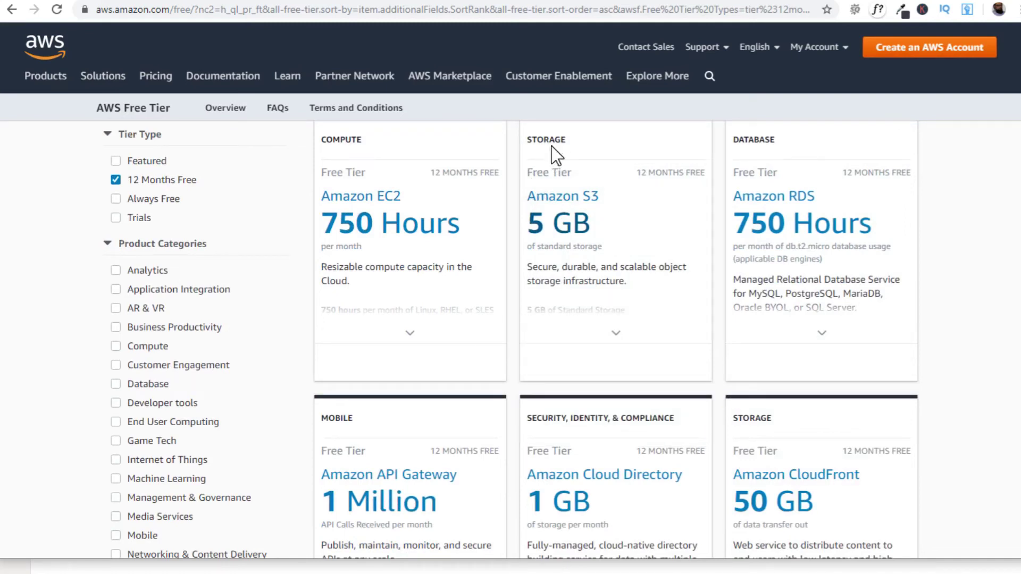
mouse_move(579, 213)
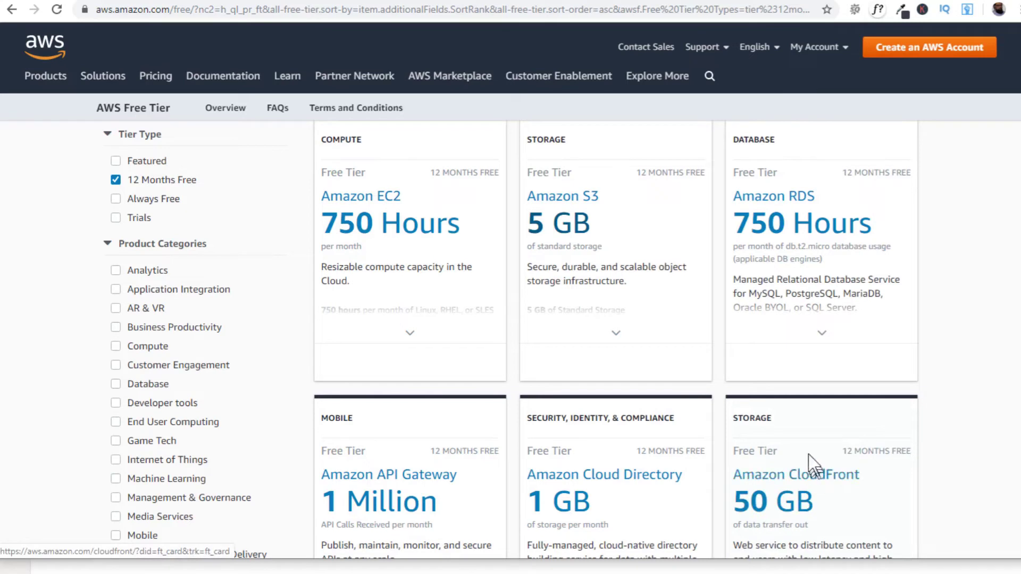
mouse_move(675, 186)
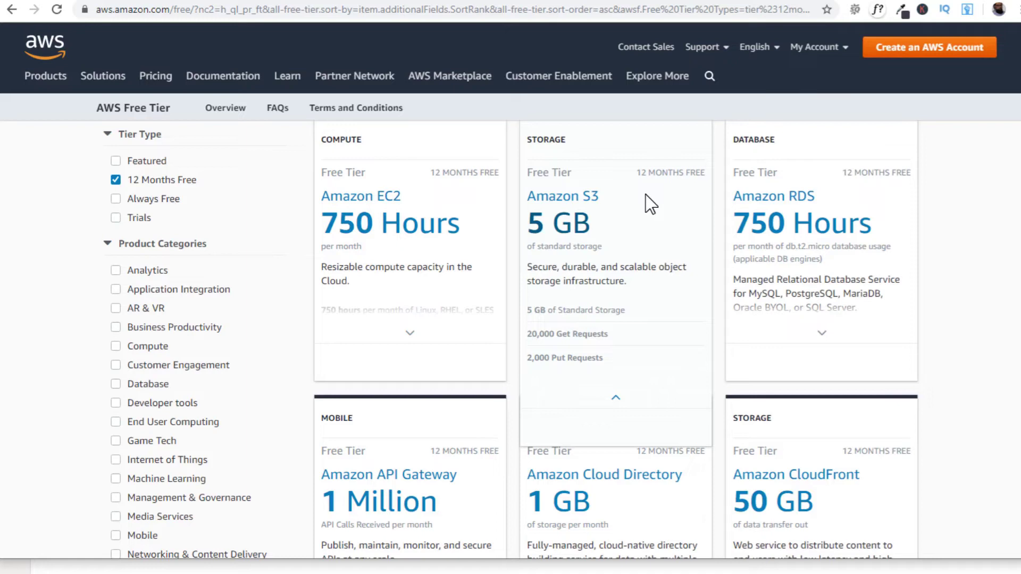
mouse_move(421, 307)
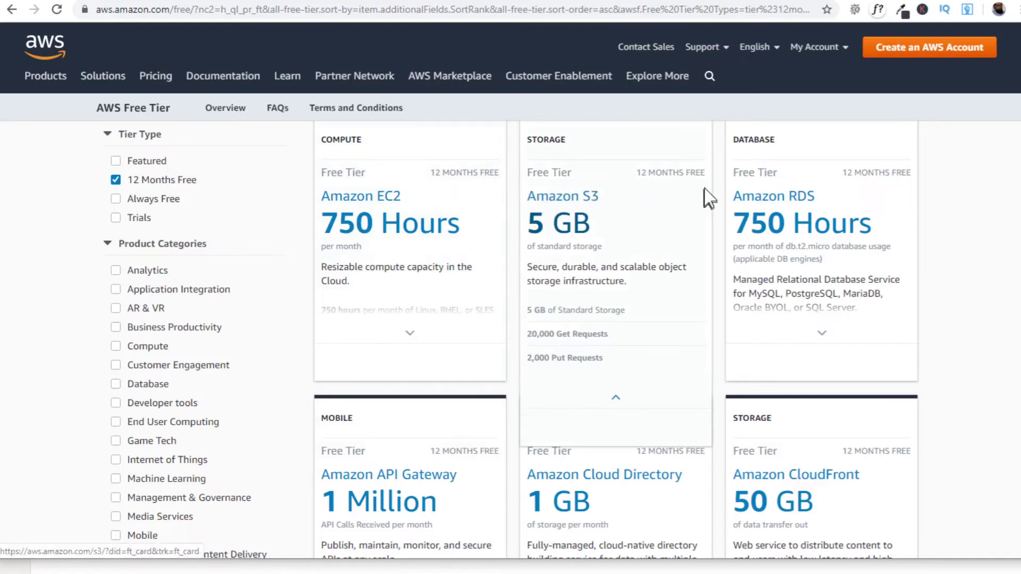
scroll(123, 243, up, 1)
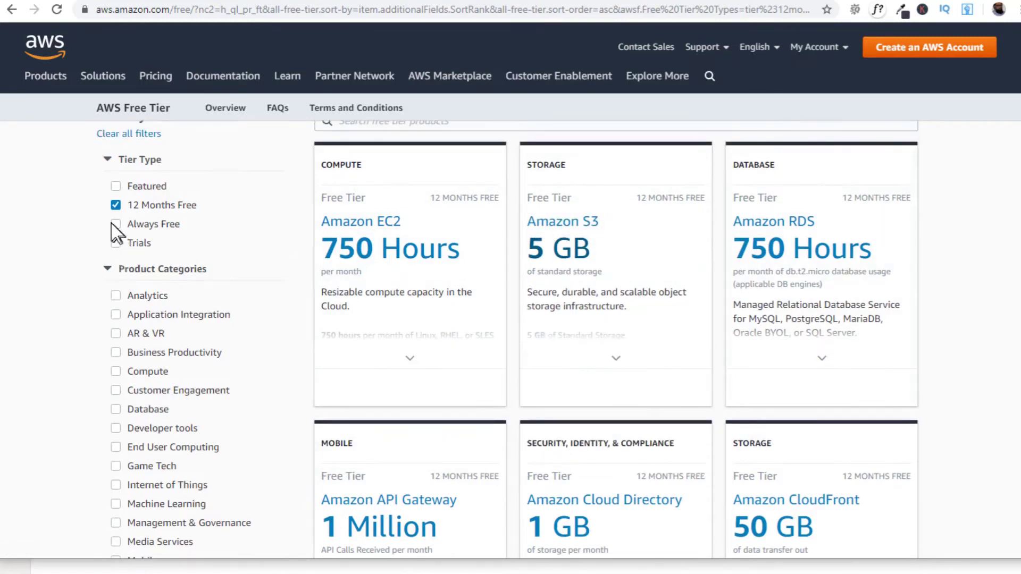
- Filter the Free Tier list to Always Free products only, replacing 12 Months Free
click(116, 225)
click(116, 205)
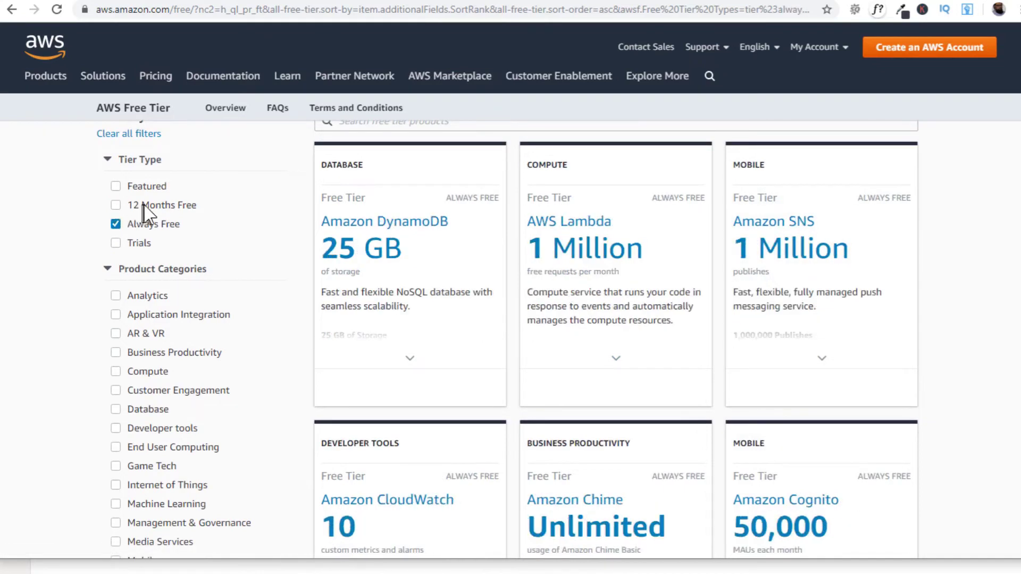
scroll(616, 202, down, 5)
scroll(953, 342, down, 3)
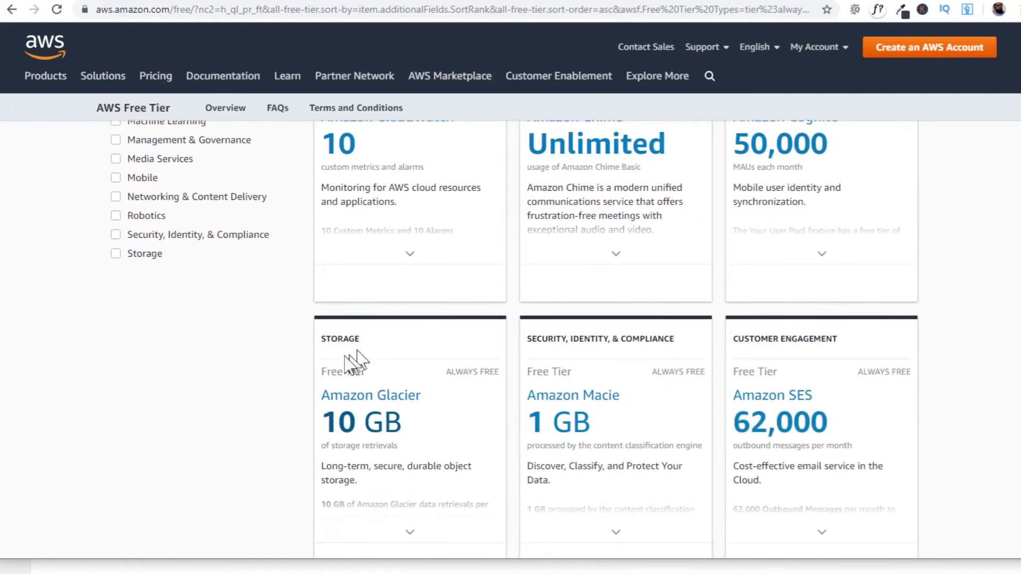
- Look through the Always Free cards such as DynamoDB, Lambda and Amazon Glacier
mouse_move(373, 423)
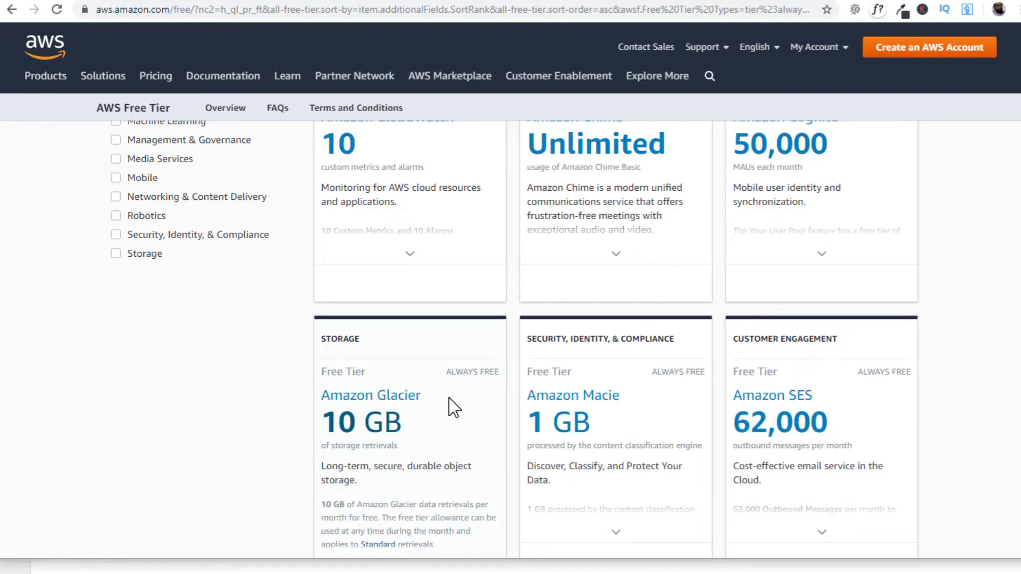
scroll(451, 407, down, 1)
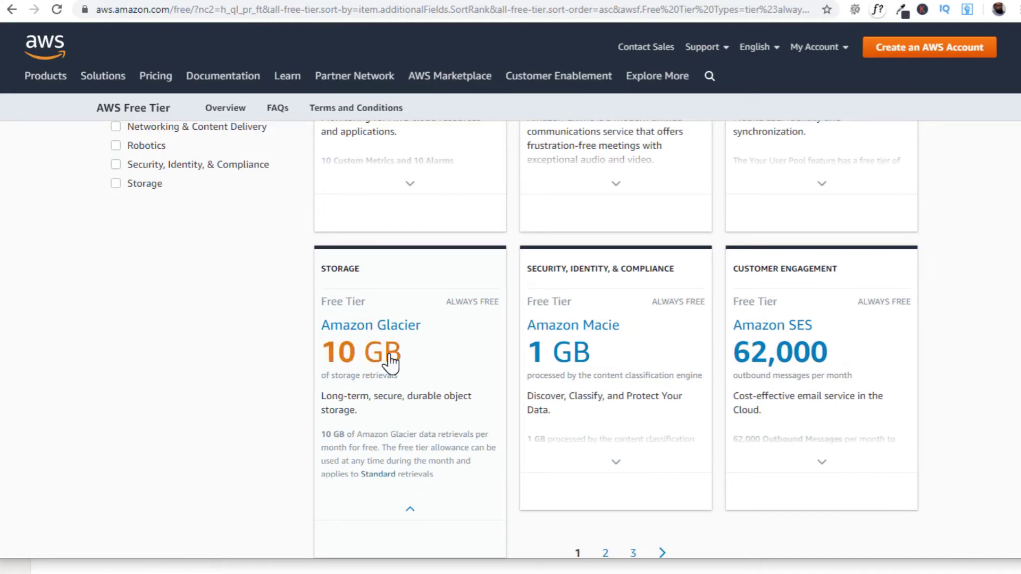
scroll(423, 372, up, 1)
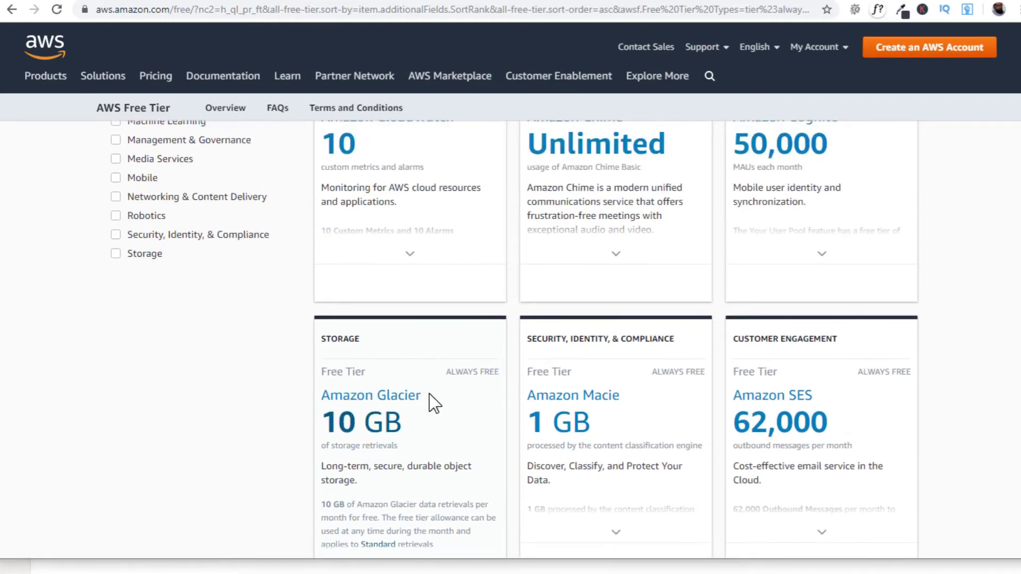
scroll(433, 404, up, 10)
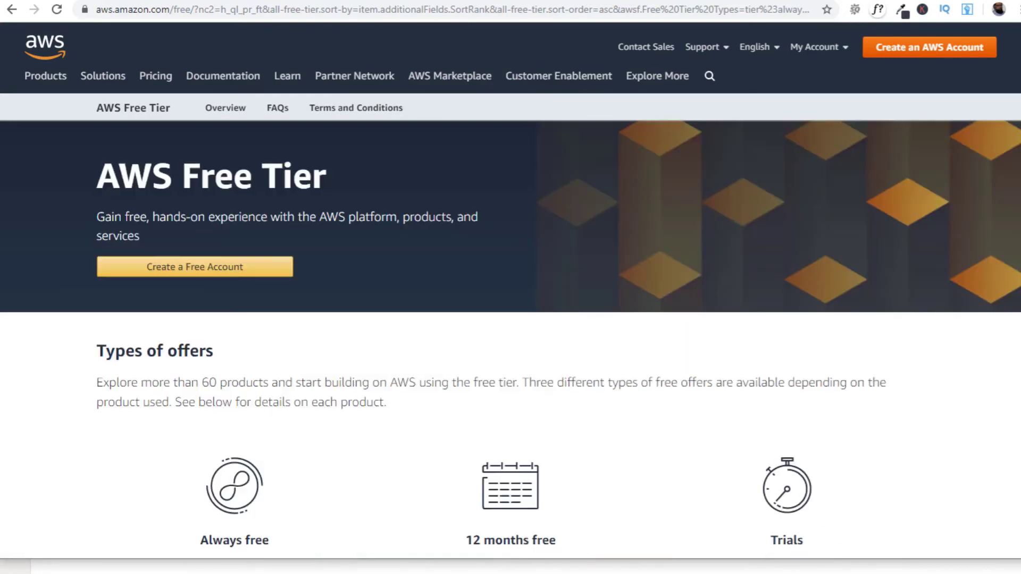
scroll(1004, 319, down, 10)
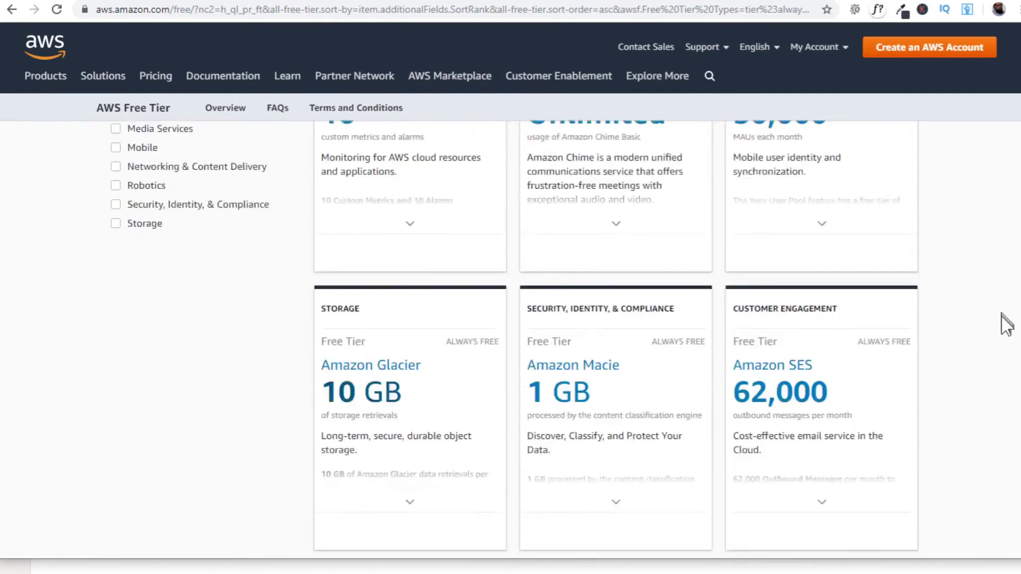
scroll(567, 303, up, 8)
scroll(567, 303, down, 4)
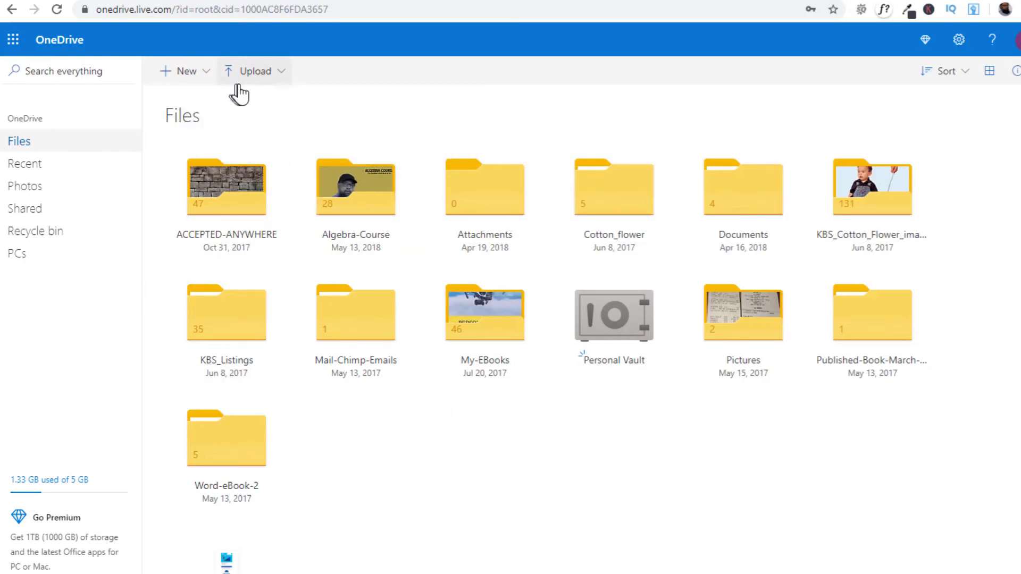
click(276, 79)
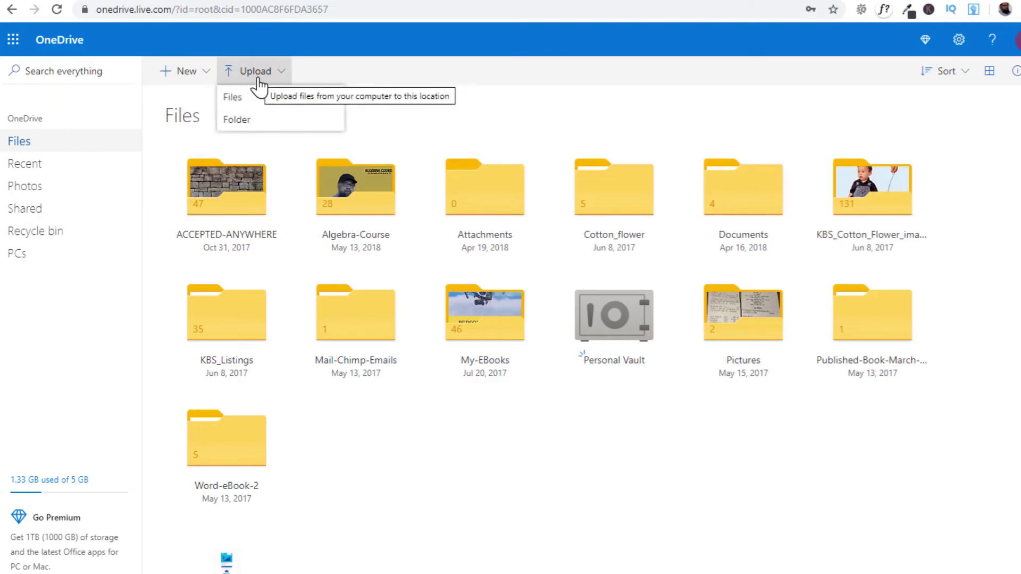
click(235, 106)
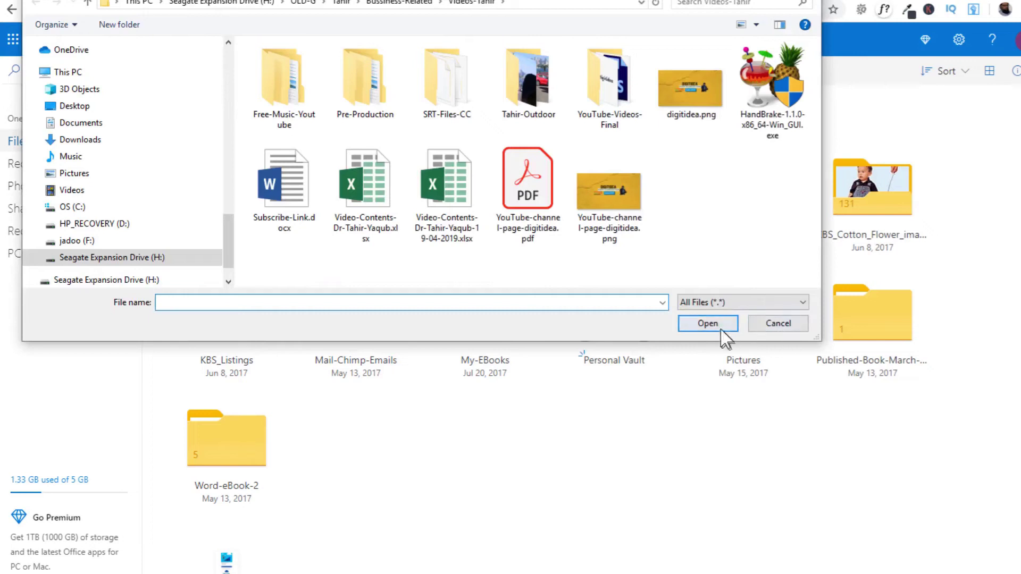
click(778, 324)
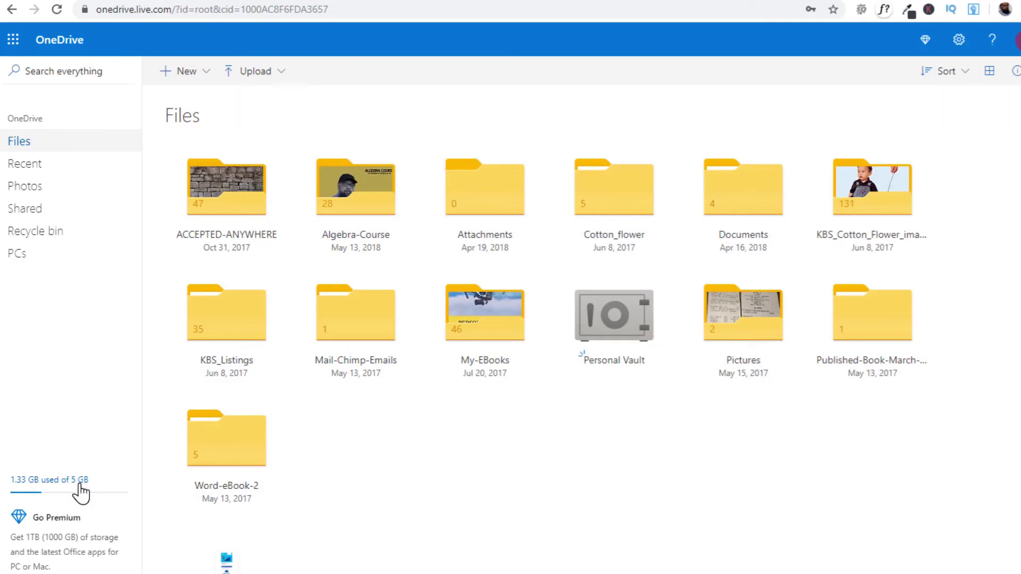
click(203, 74)
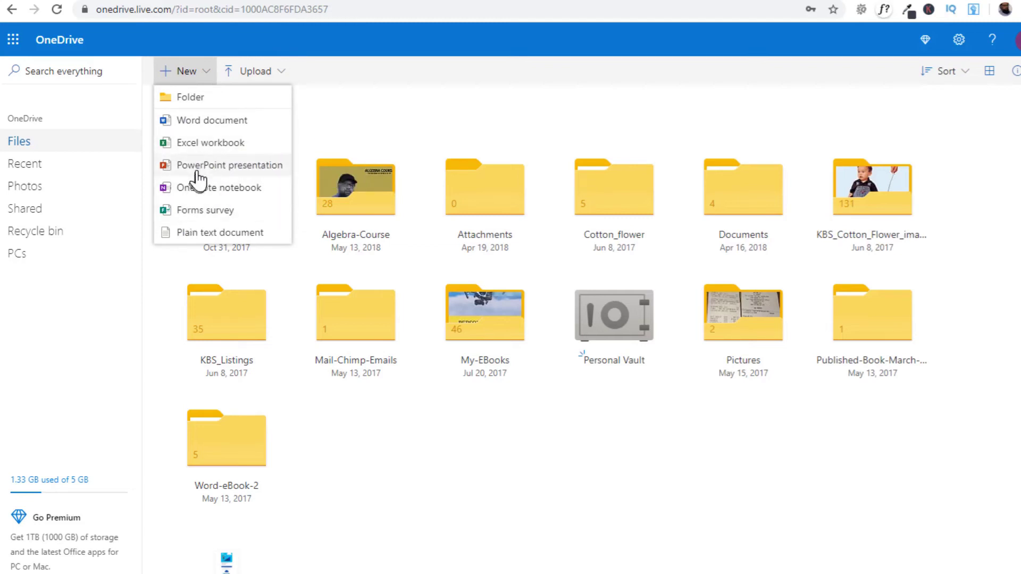
click(615, 380)
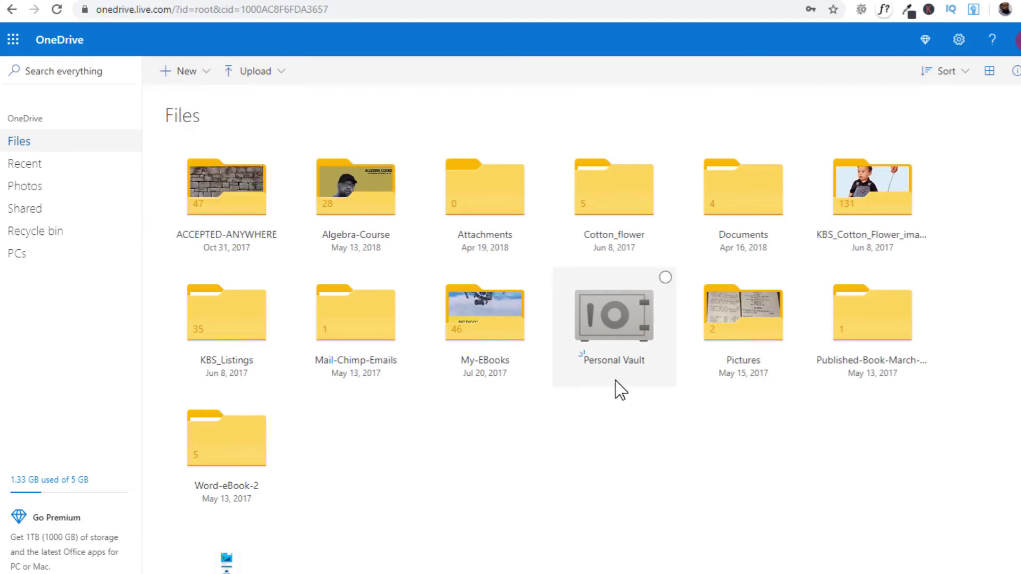
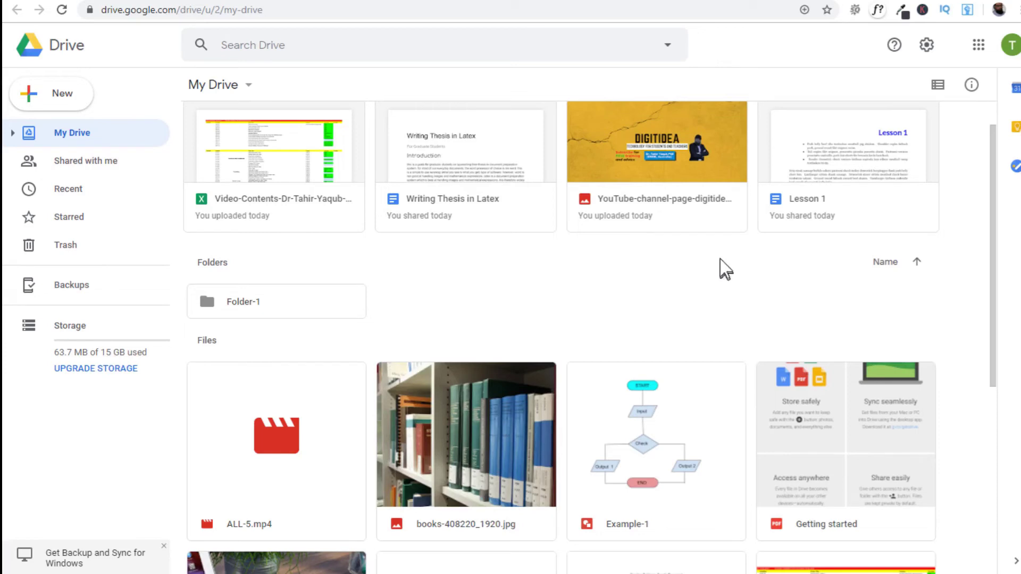
scroll(739, 260, up, 1)
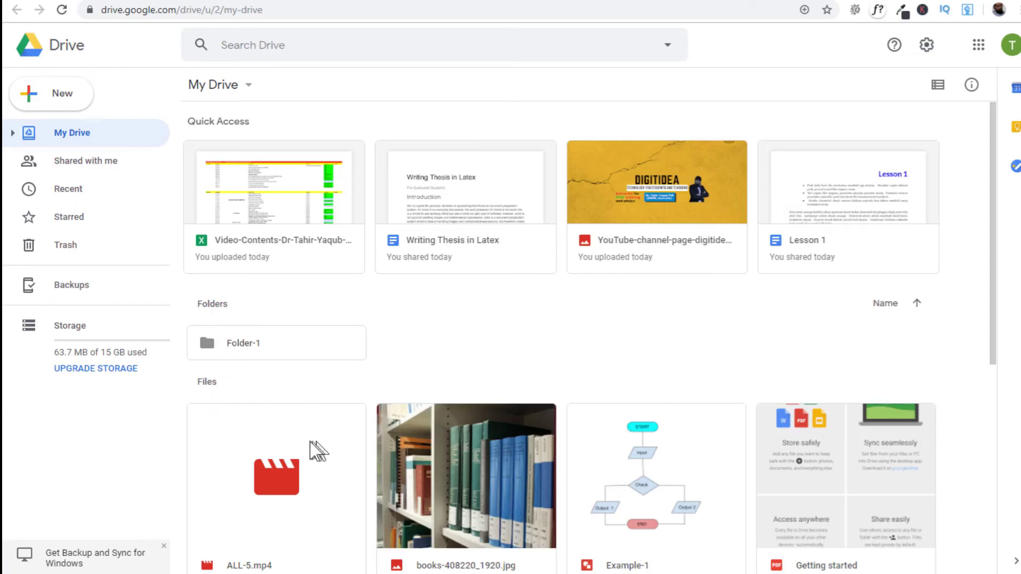
drag(992, 314, 991, 342)
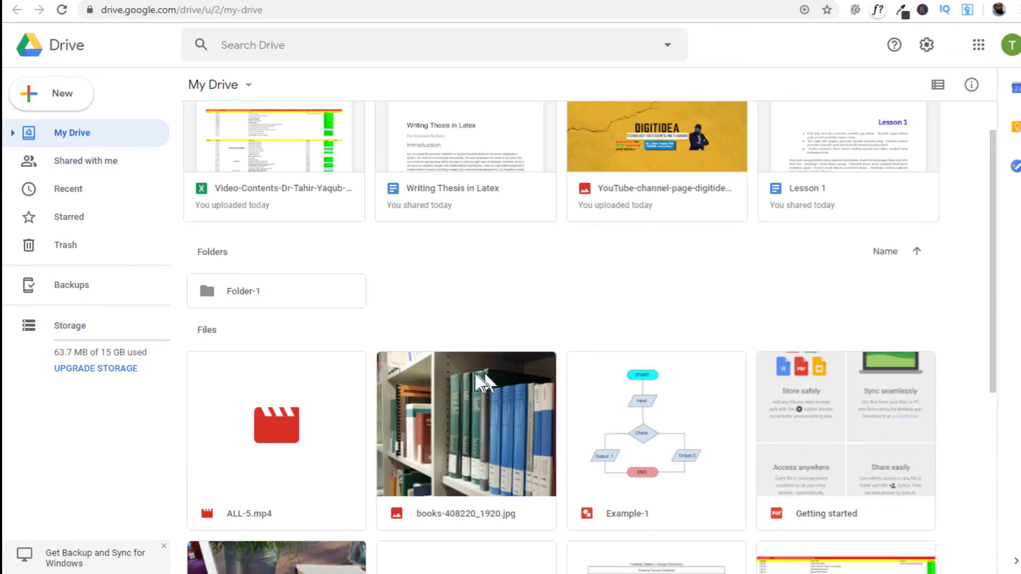
scroll(497, 412, up, 1)
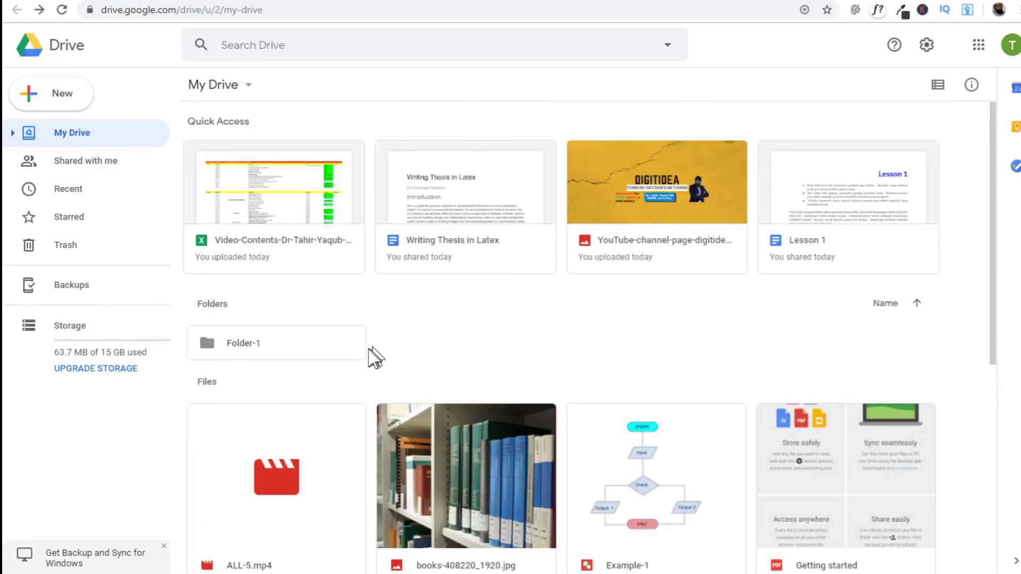
- Upload ALL-5.wav from the computer into Folder-1, then return to My Drive
double_click(239, 348)
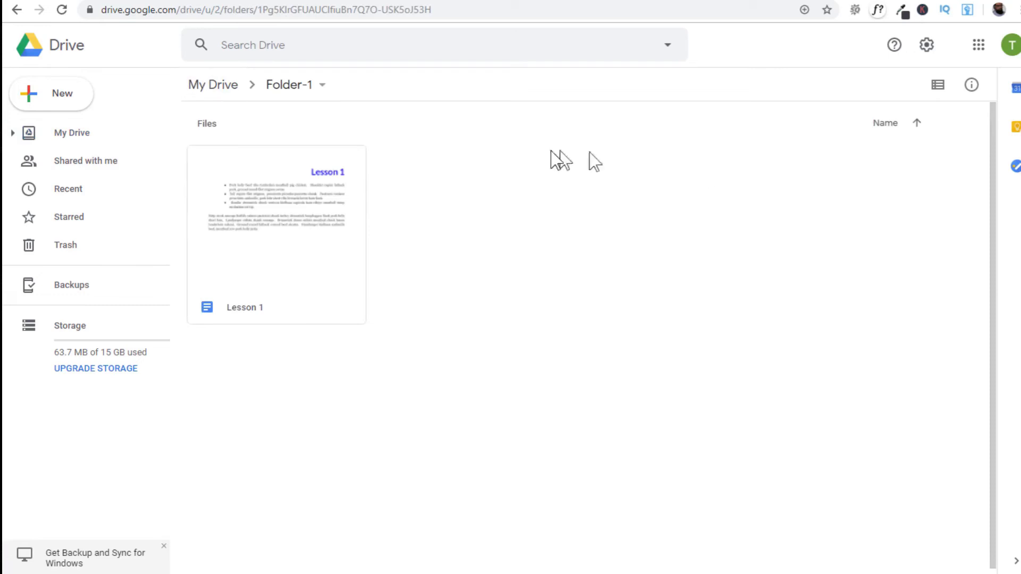
right_click(523, 152)
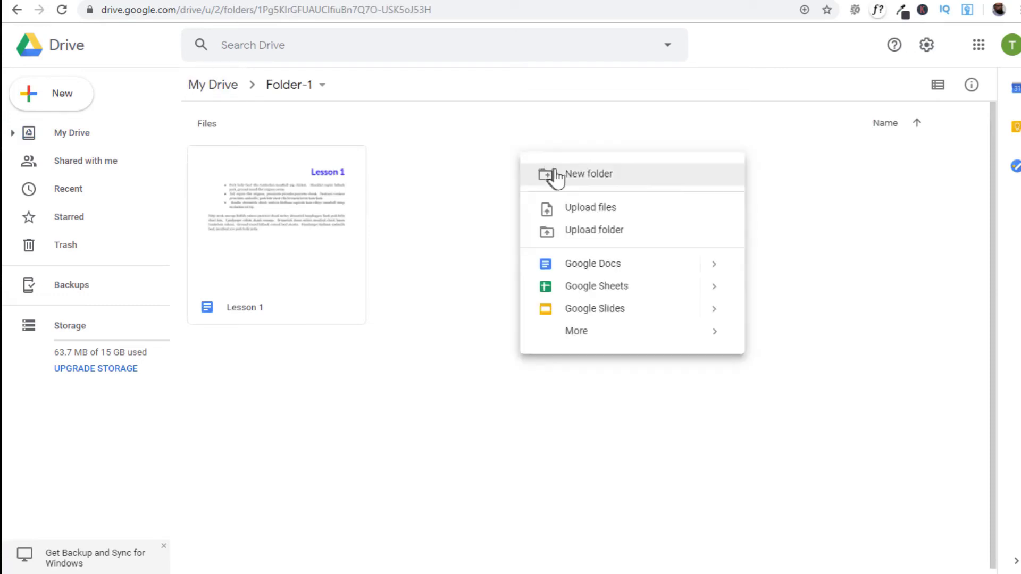
click(590, 209)
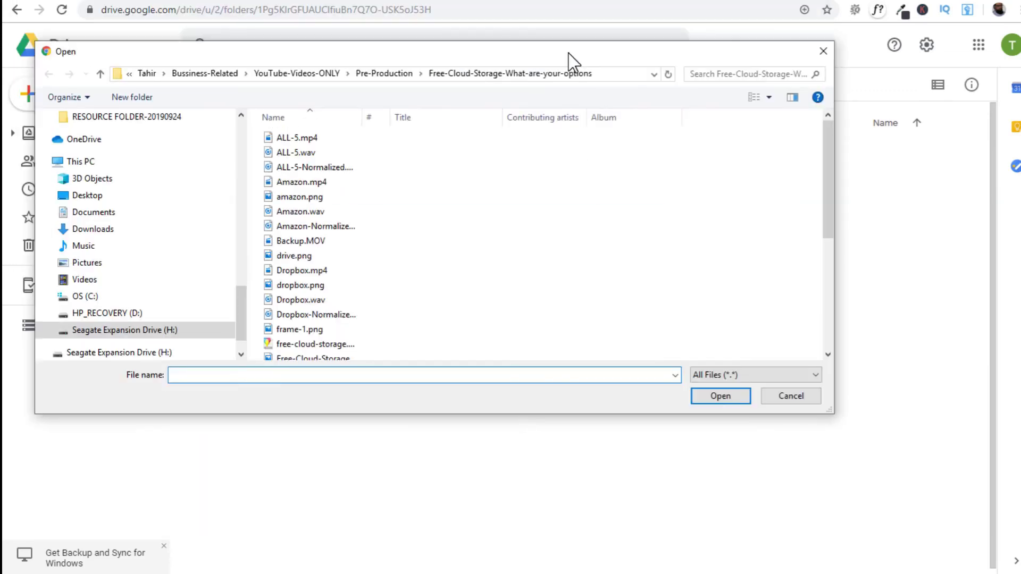
click(299, 153)
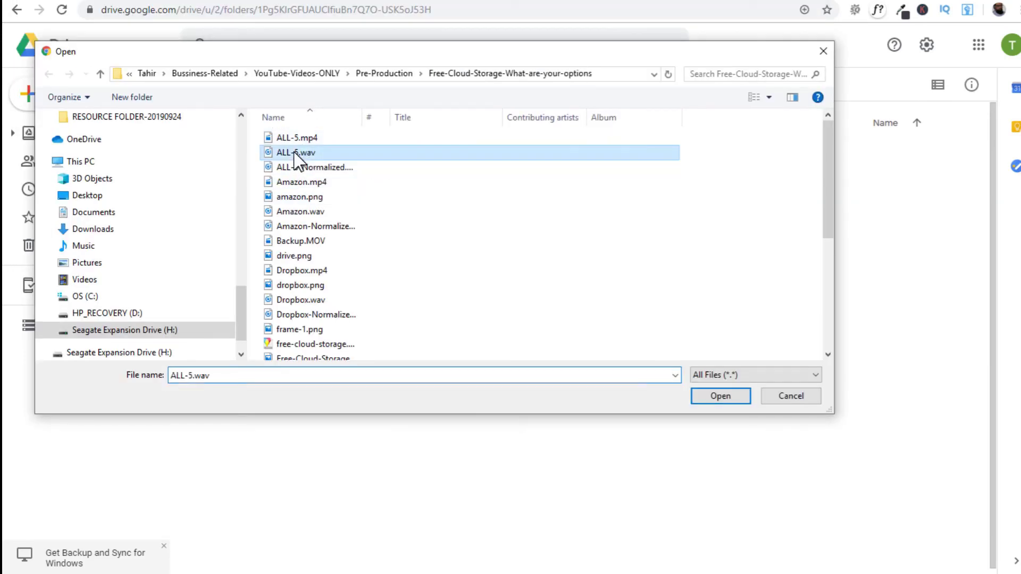
click(707, 399)
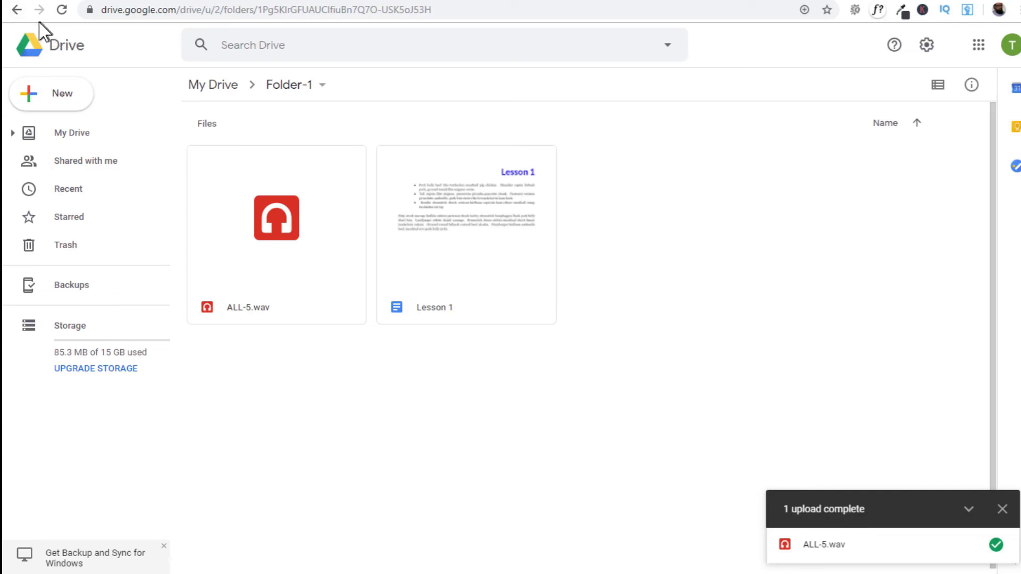
click(18, 11)
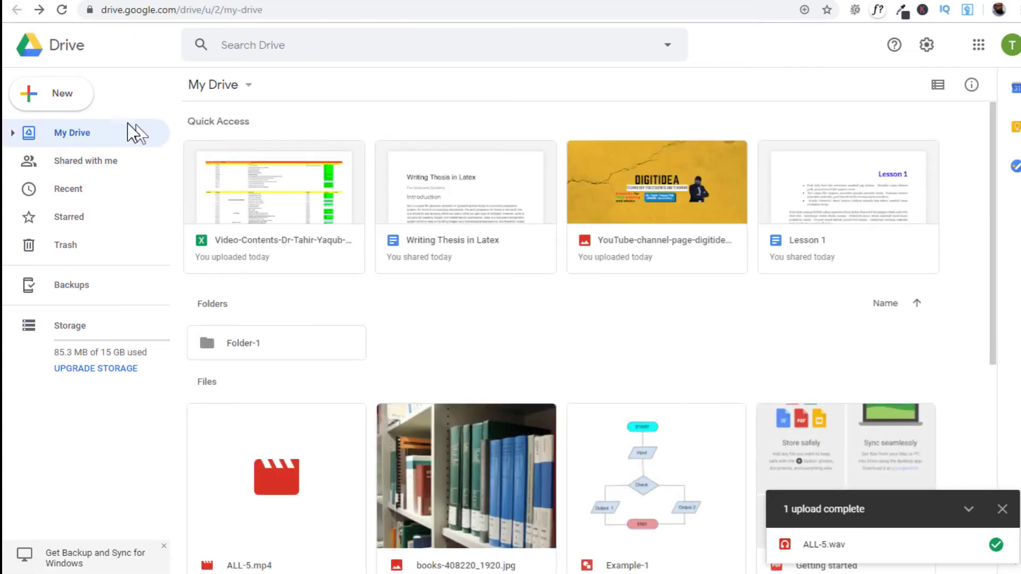
- Open the New menu in My Drive and dismiss it without creating anything
click(52, 96)
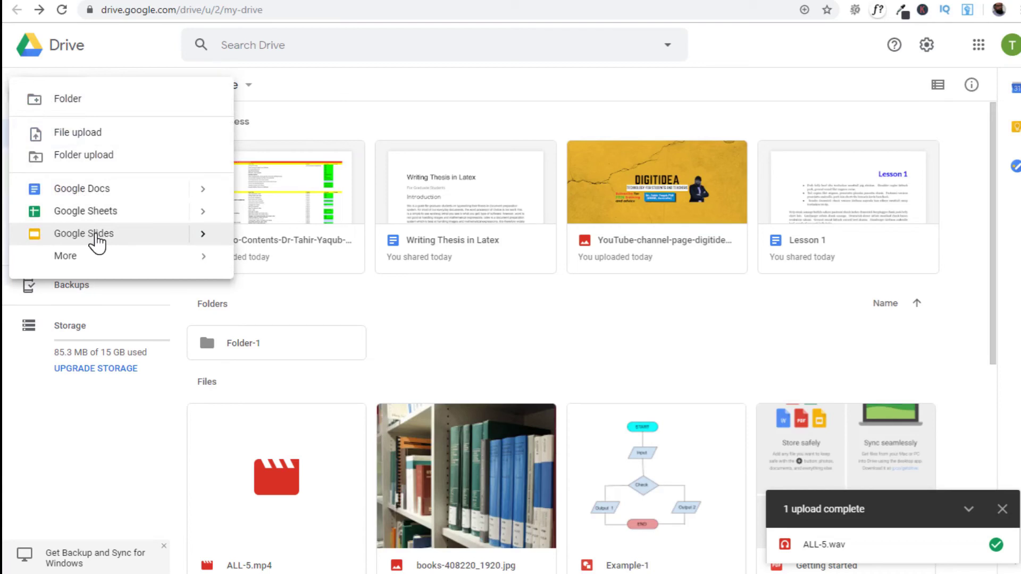
mouse_move(74, 258)
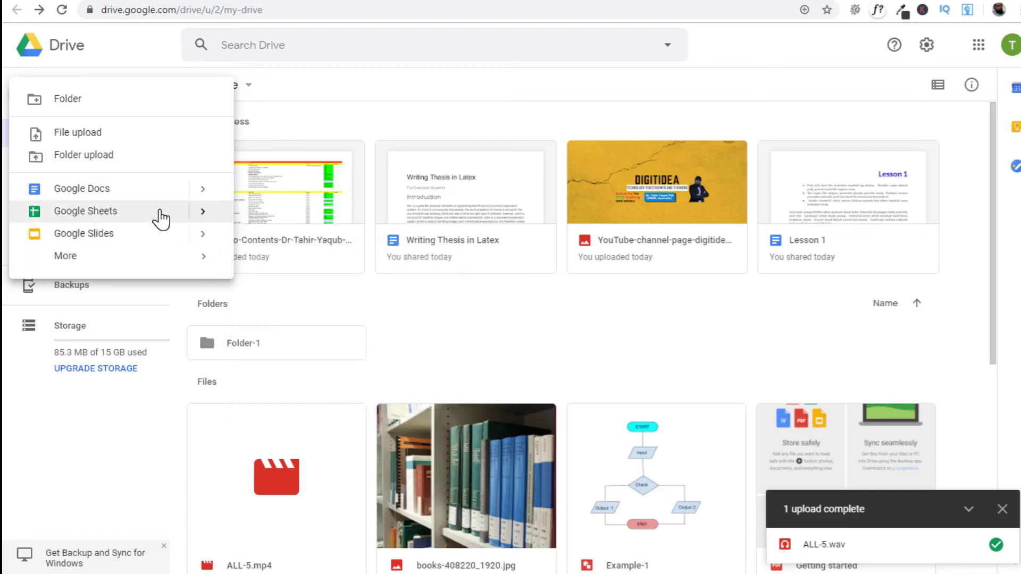
click(538, 317)
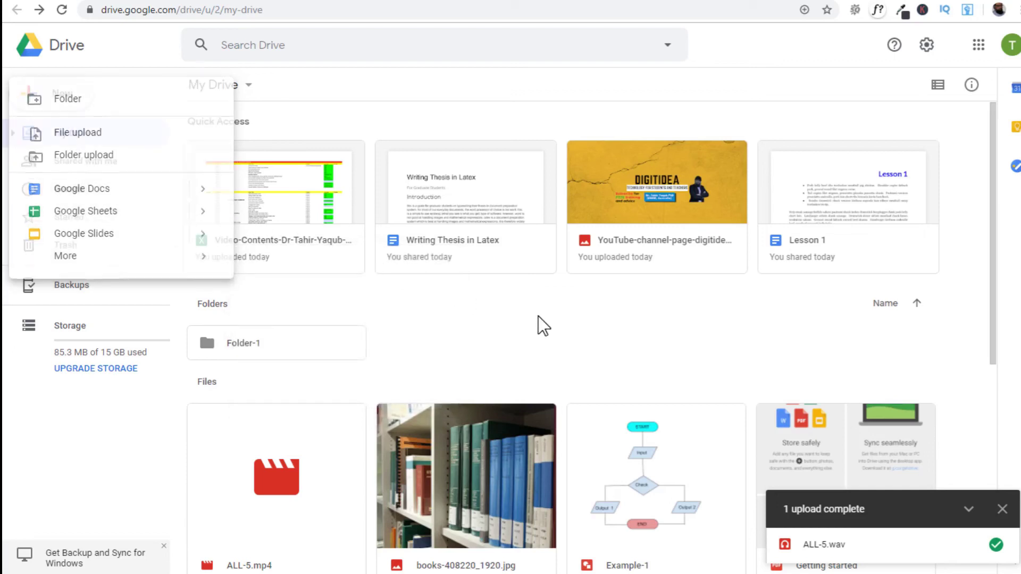
- Share Lesson 1 by entering the recipient's e-mail address and sending the invitation
right_click(841, 181)
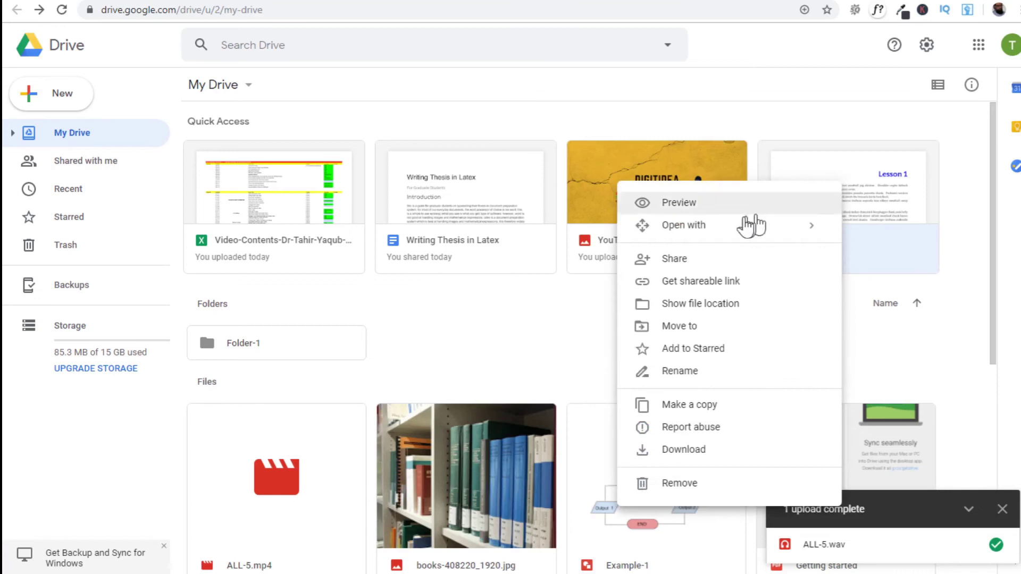
click(675, 261)
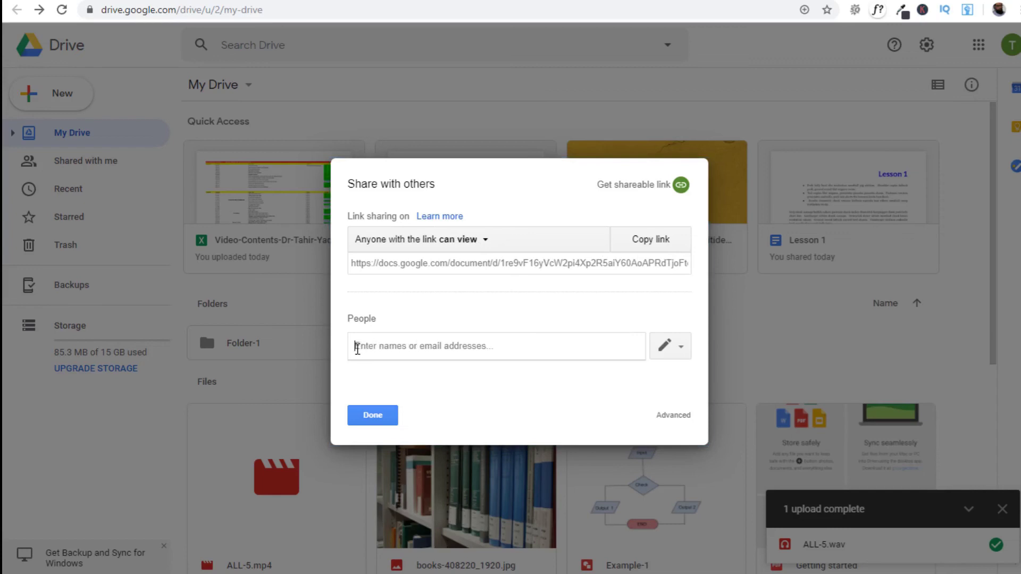
click(443, 367)
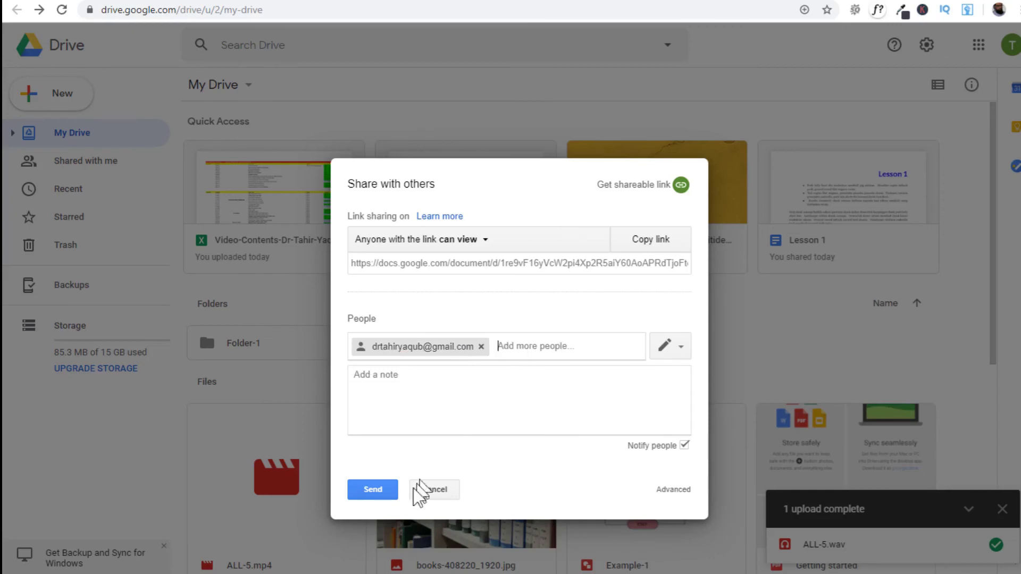
click(376, 486)
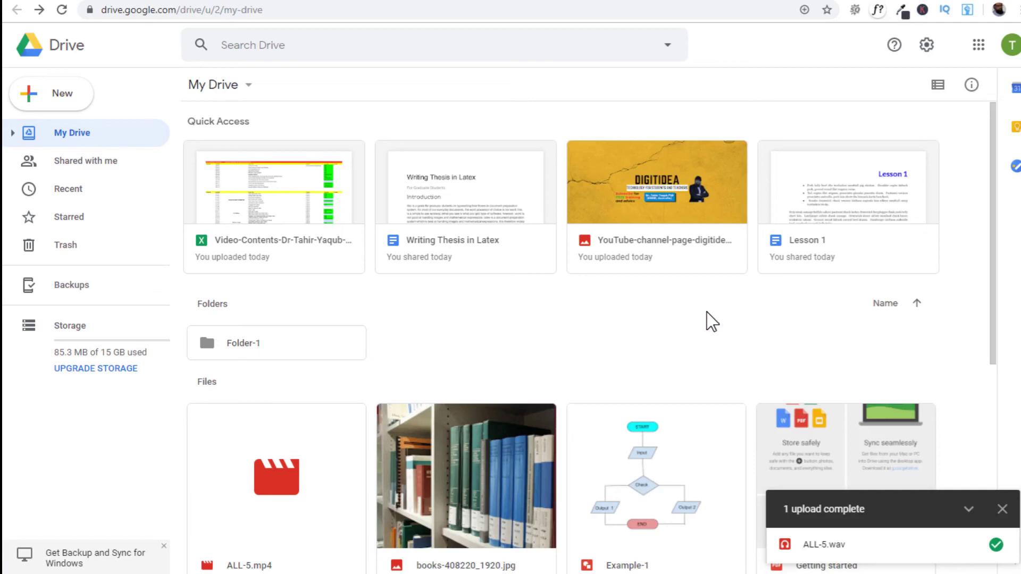
- In Lesson 1's advanced sharing settings, remove the invited person's access and save
right_click(851, 218)
click(707, 289)
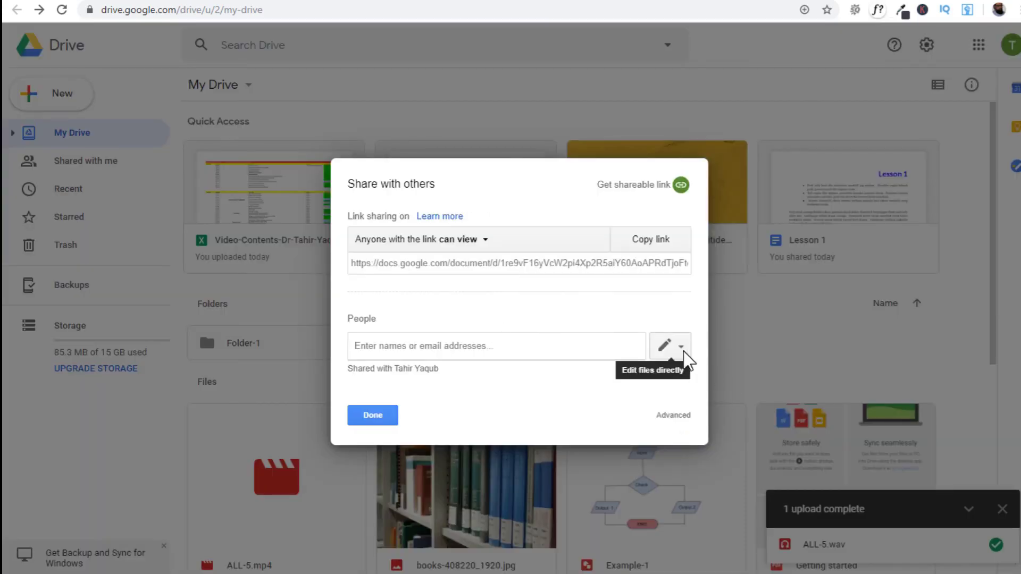
click(685, 350)
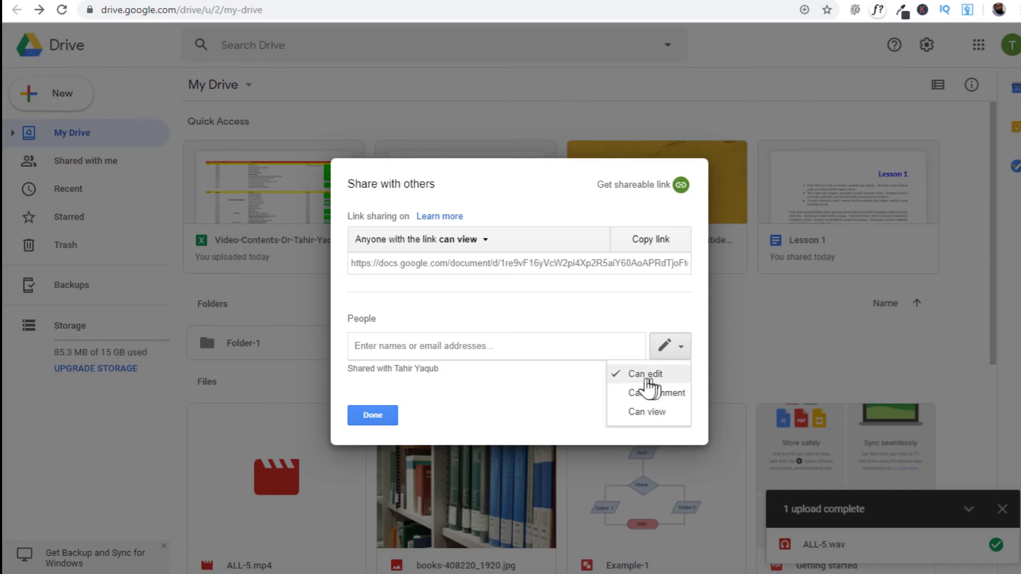
click(590, 395)
click(671, 415)
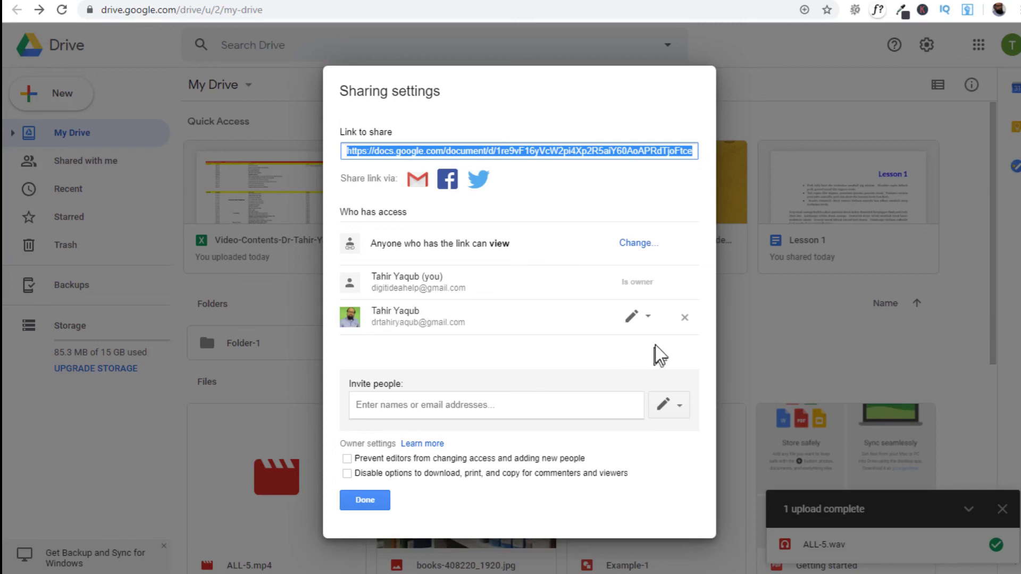
click(685, 318)
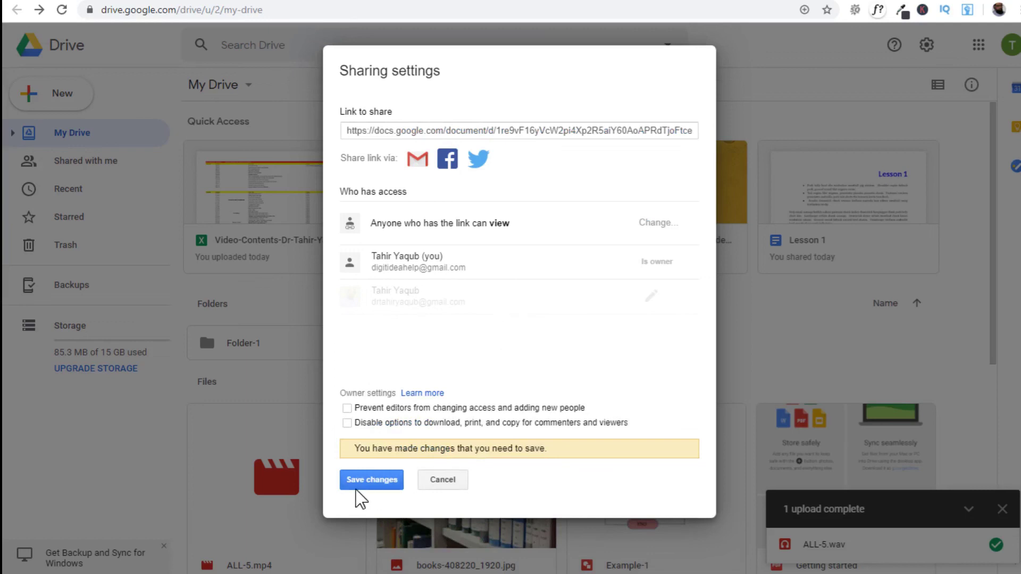
click(371, 479)
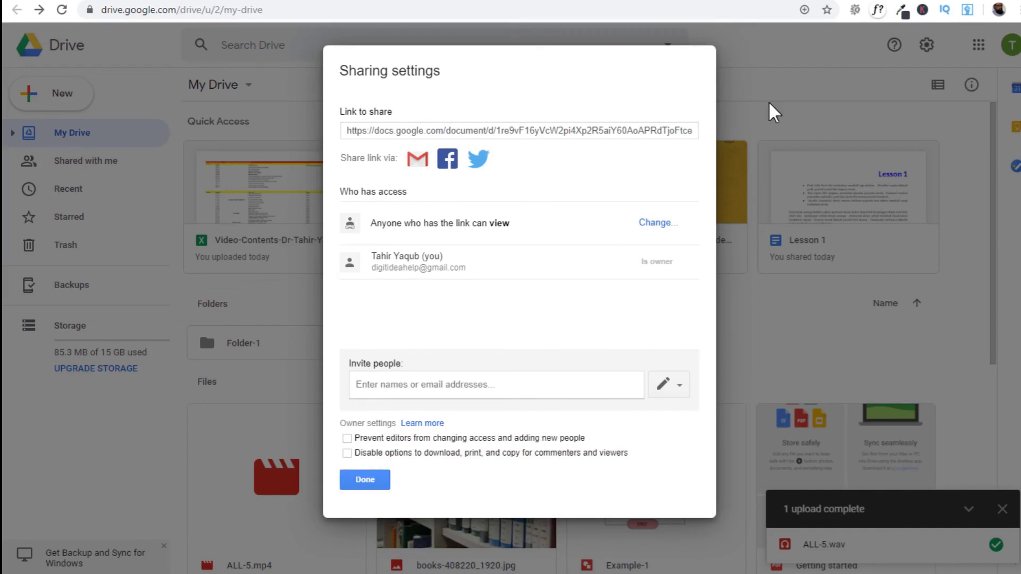
click(364, 481)
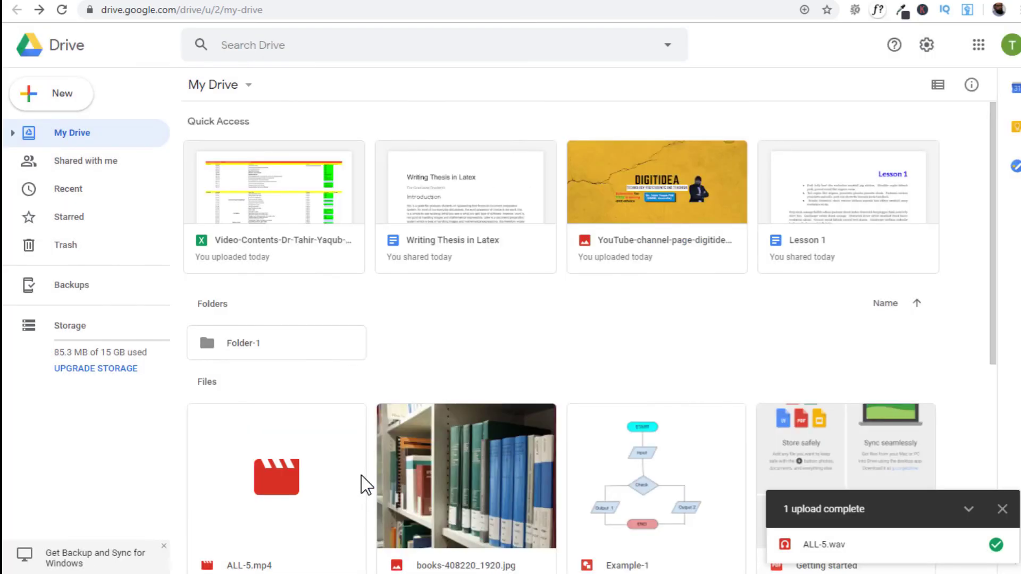